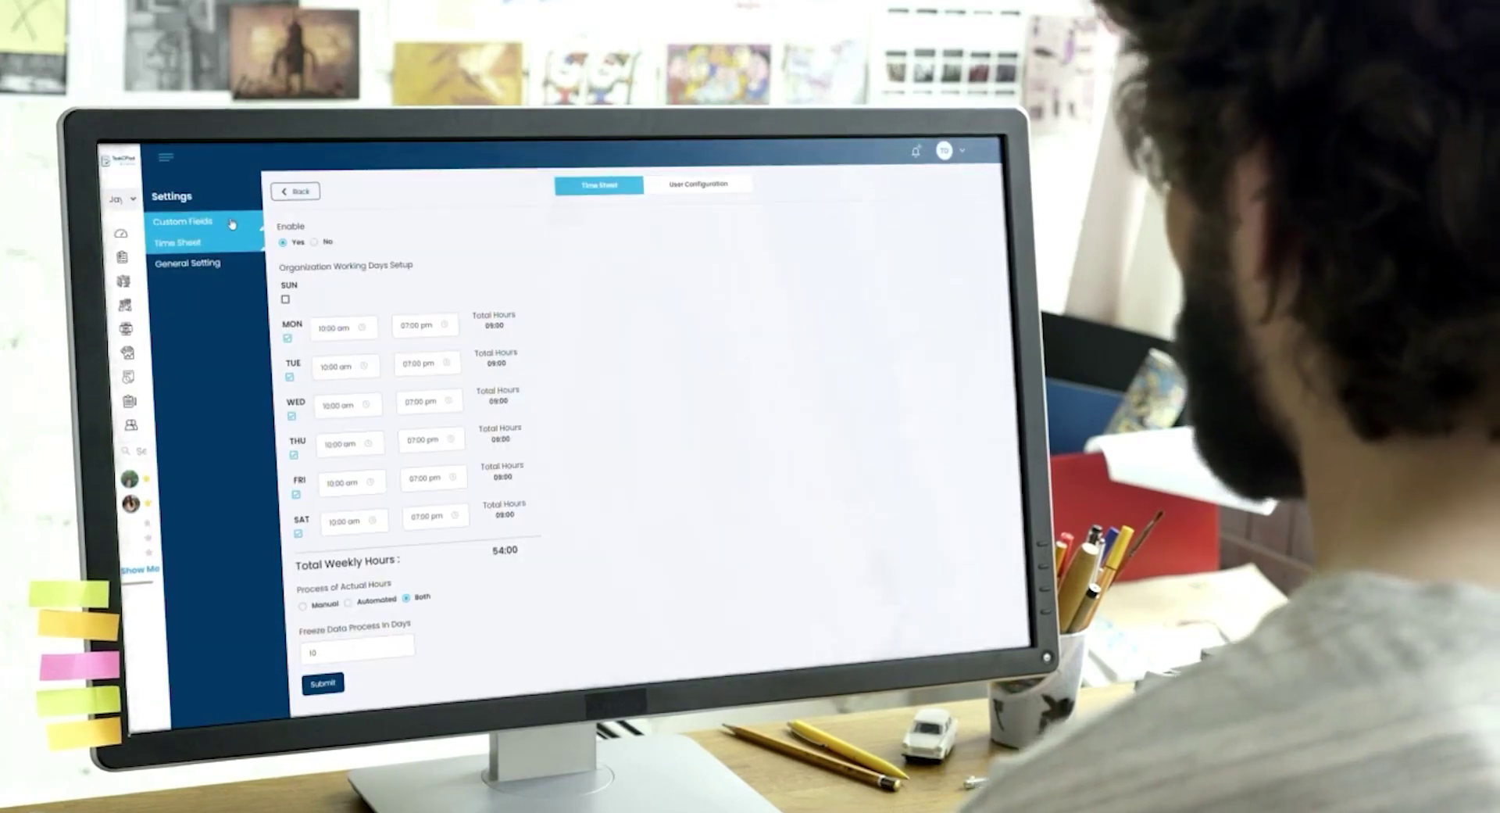
# - Preview the Custom Fields settings and the Create Custom Field panel
pyautogui.click(232, 224)
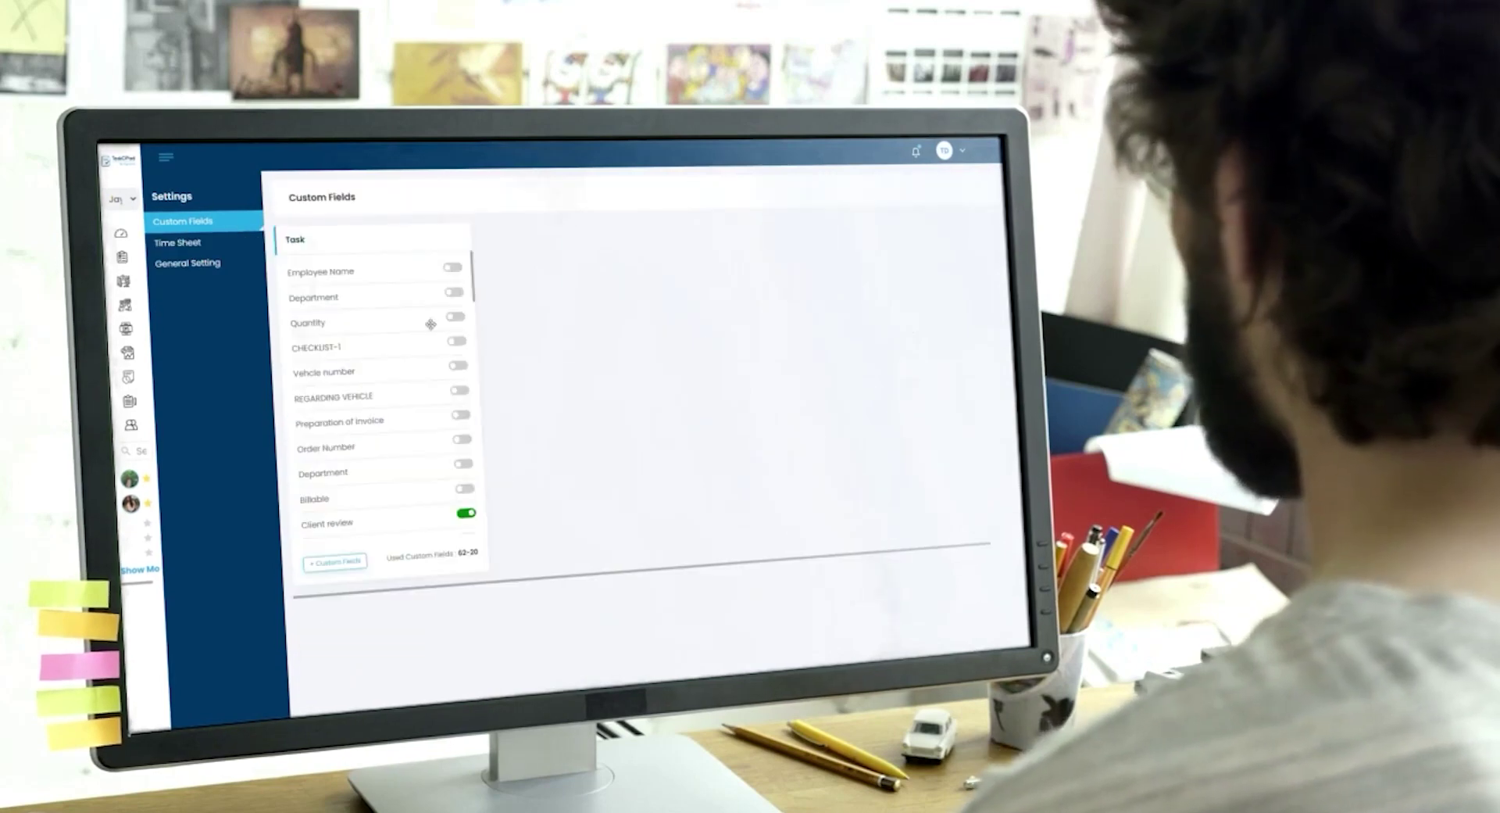
pyautogui.click(334, 562)
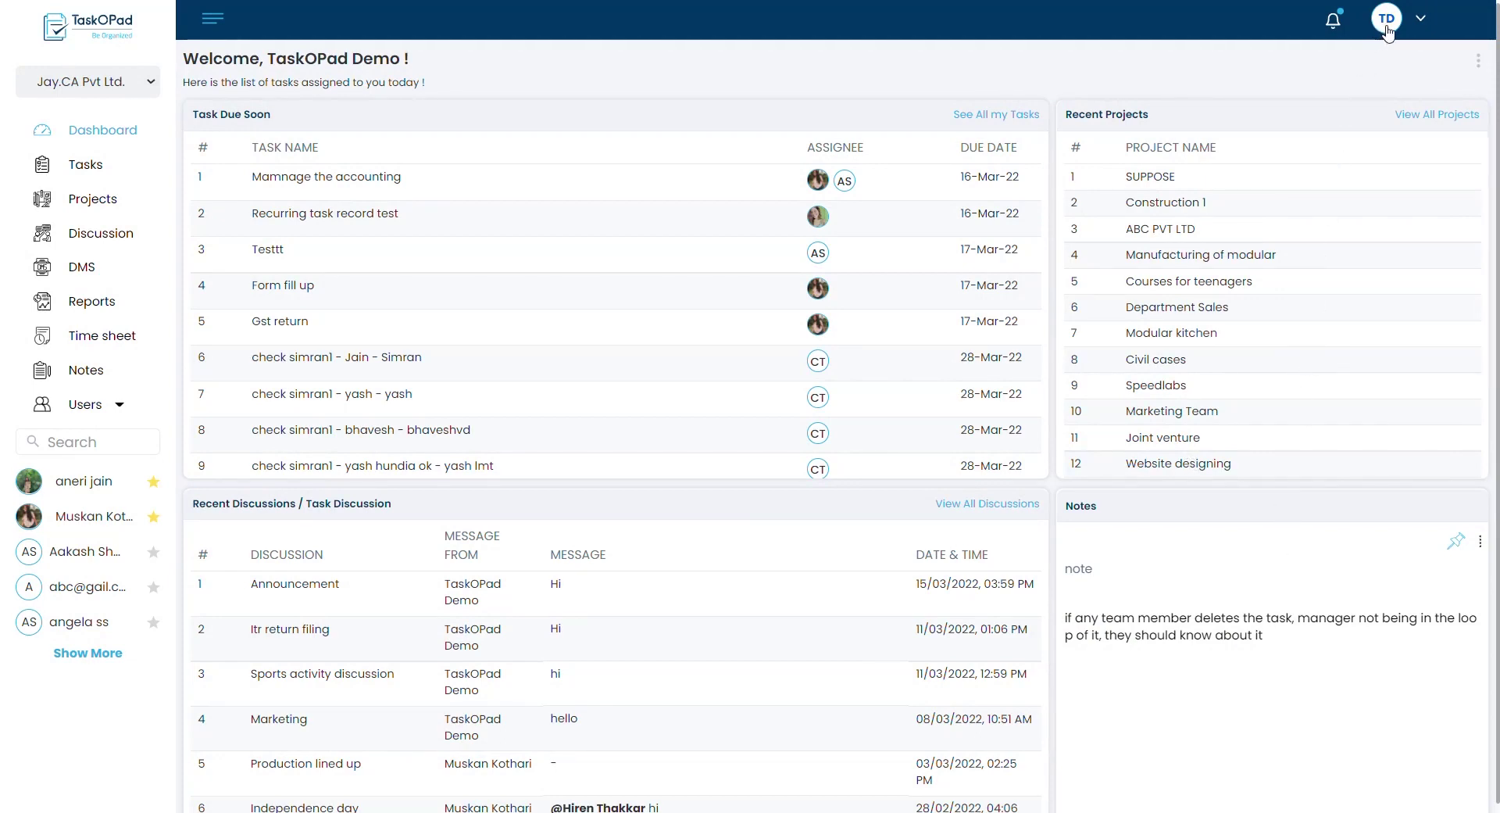
# - Go through Organization Management to Jay.CA Pvt Ltd. and open its settings
pyautogui.click(1388, 33)
pyautogui.click(1362, 77)
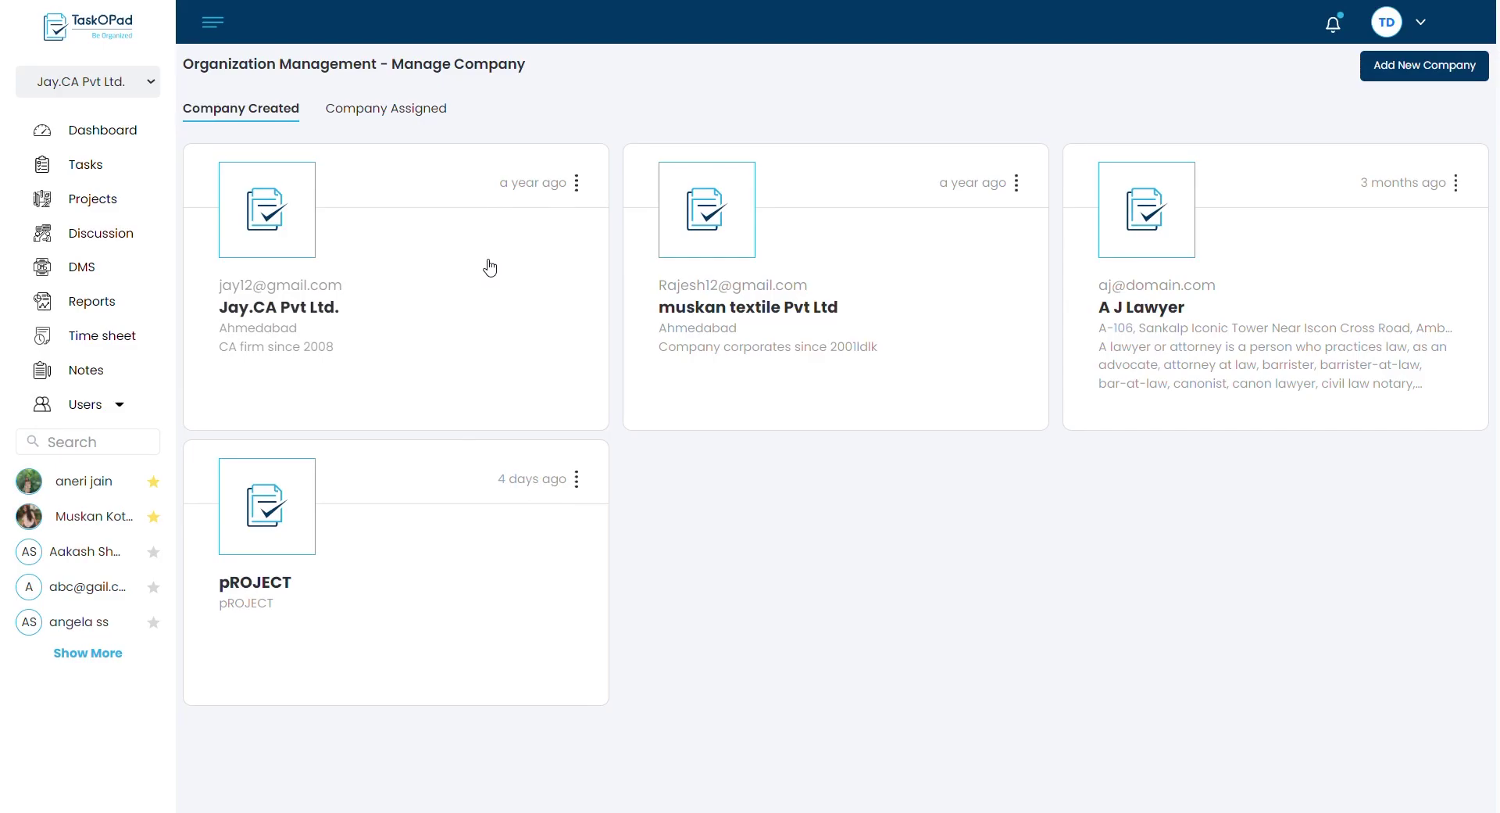
pyautogui.click(490, 268)
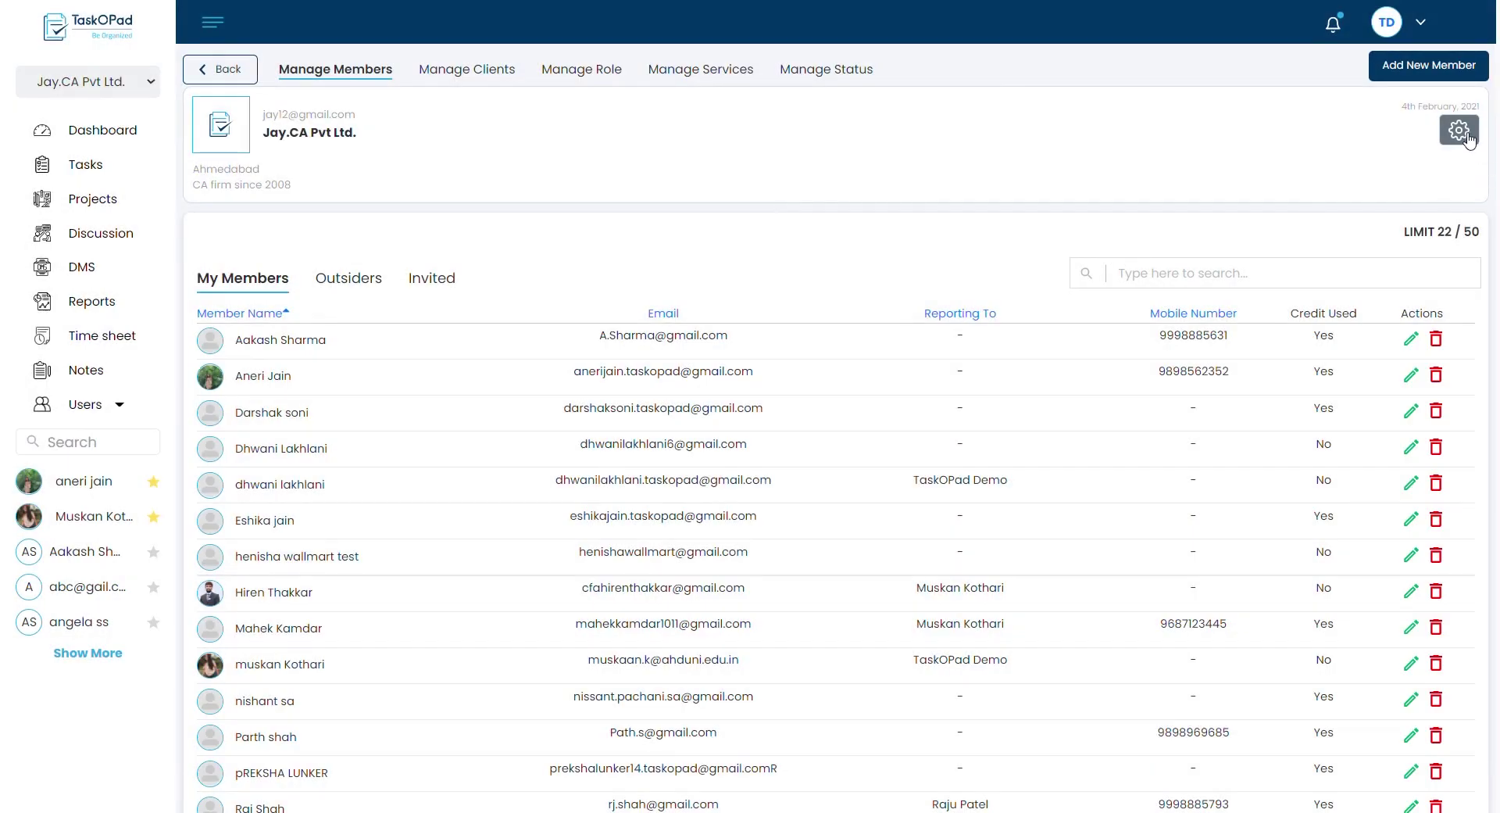
pyautogui.click(1459, 131)
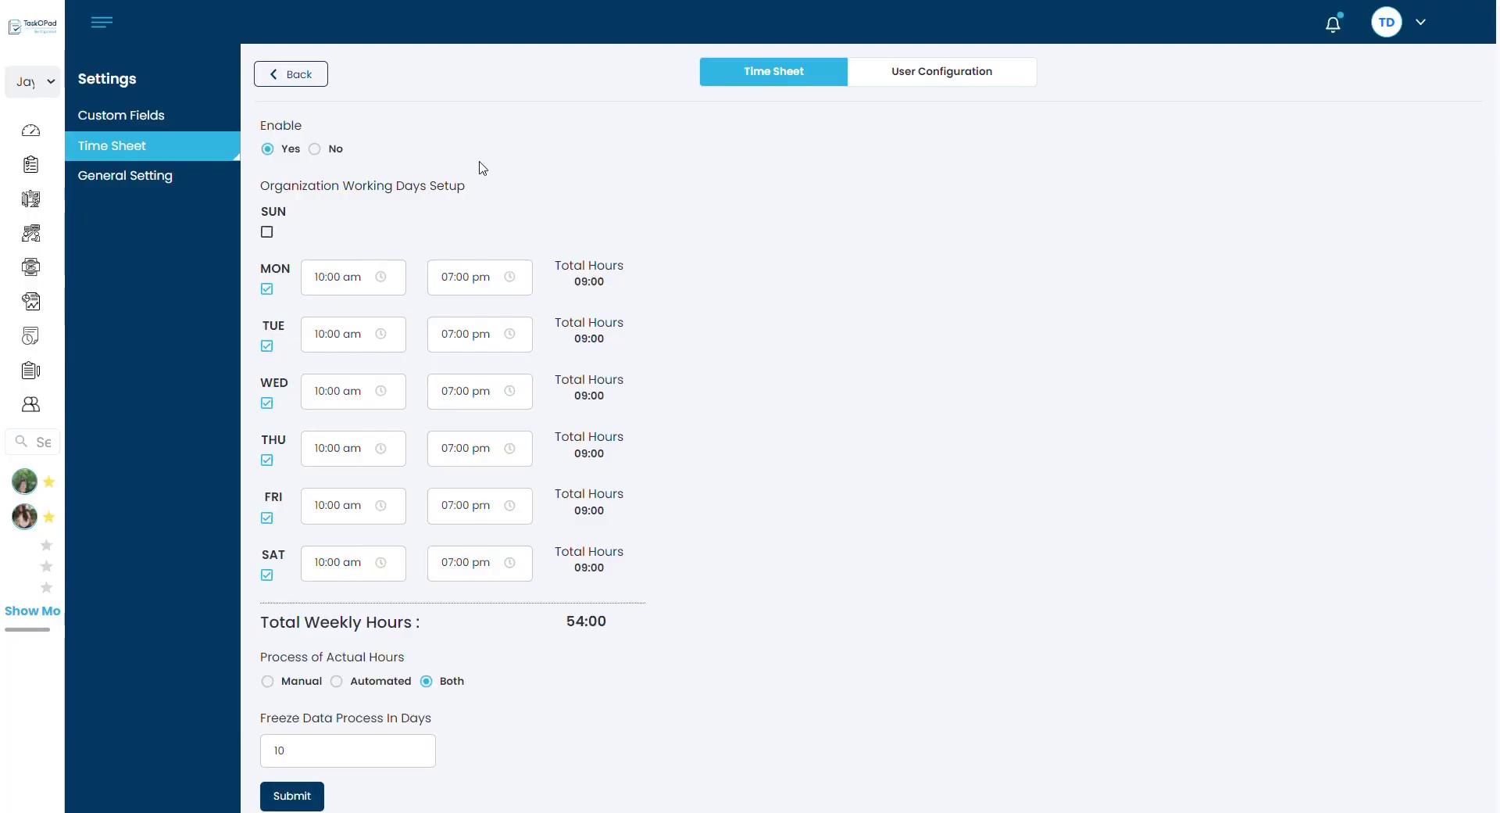
# - Start a new custom field labelled 'Member Id Number' with the Numeric type
pyautogui.click(193, 120)
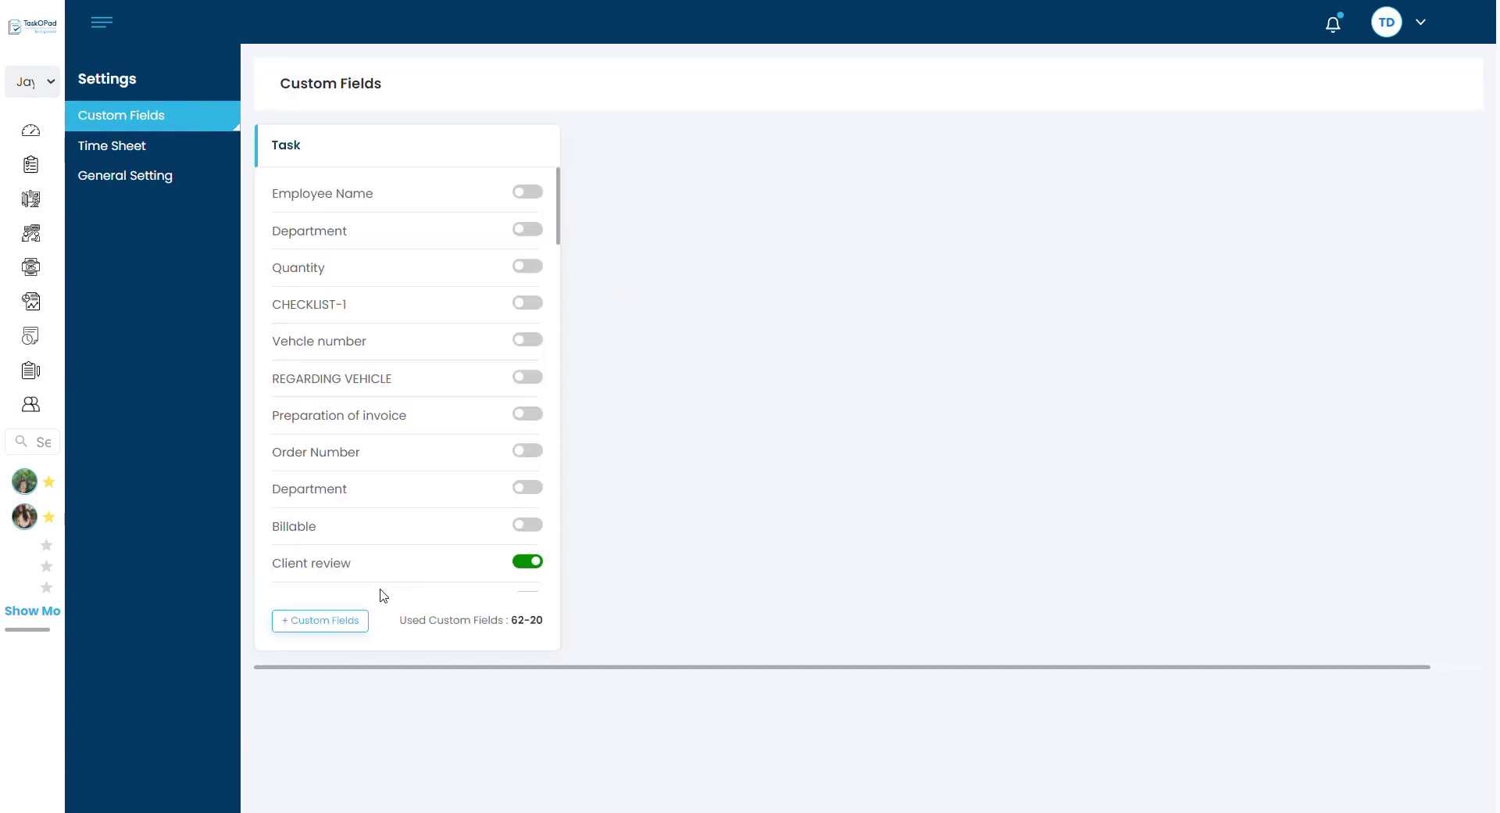
pyautogui.click(342, 626)
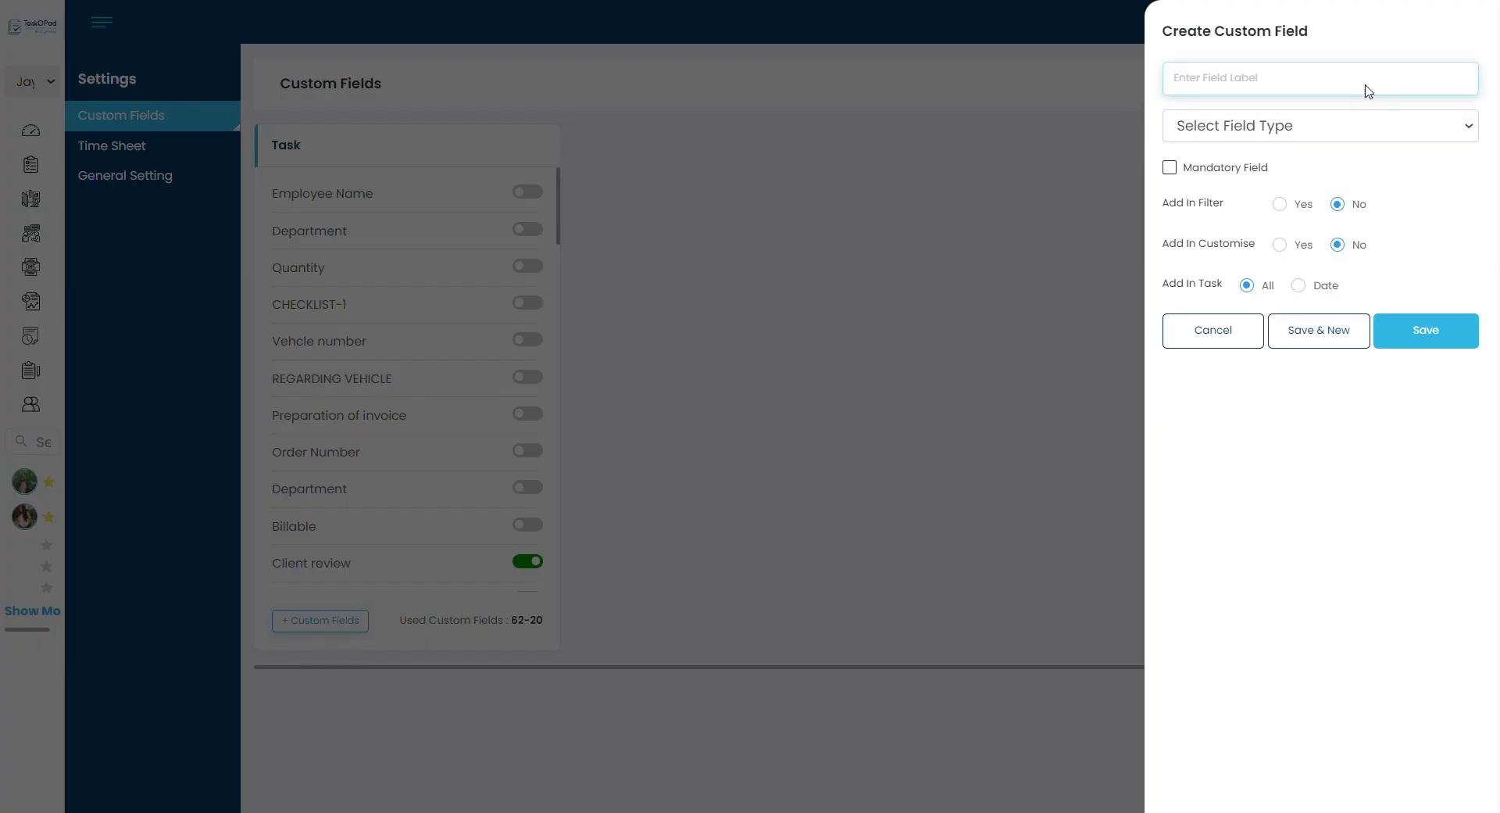
pyautogui.click(1277, 78)
pyautogui.write('Member Id Number')
pyautogui.click(1213, 137)
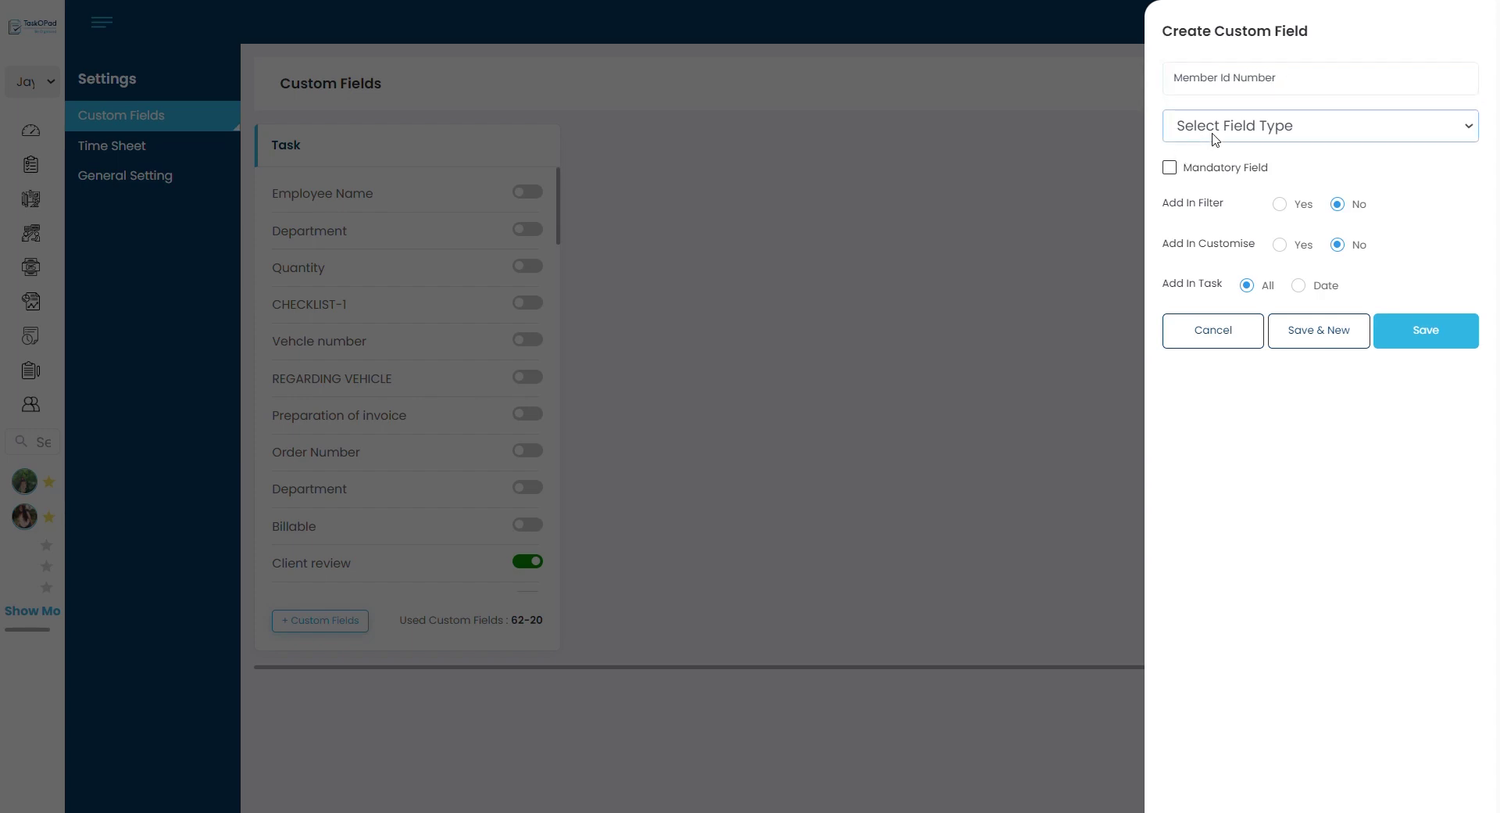
pyautogui.click(1227, 223)
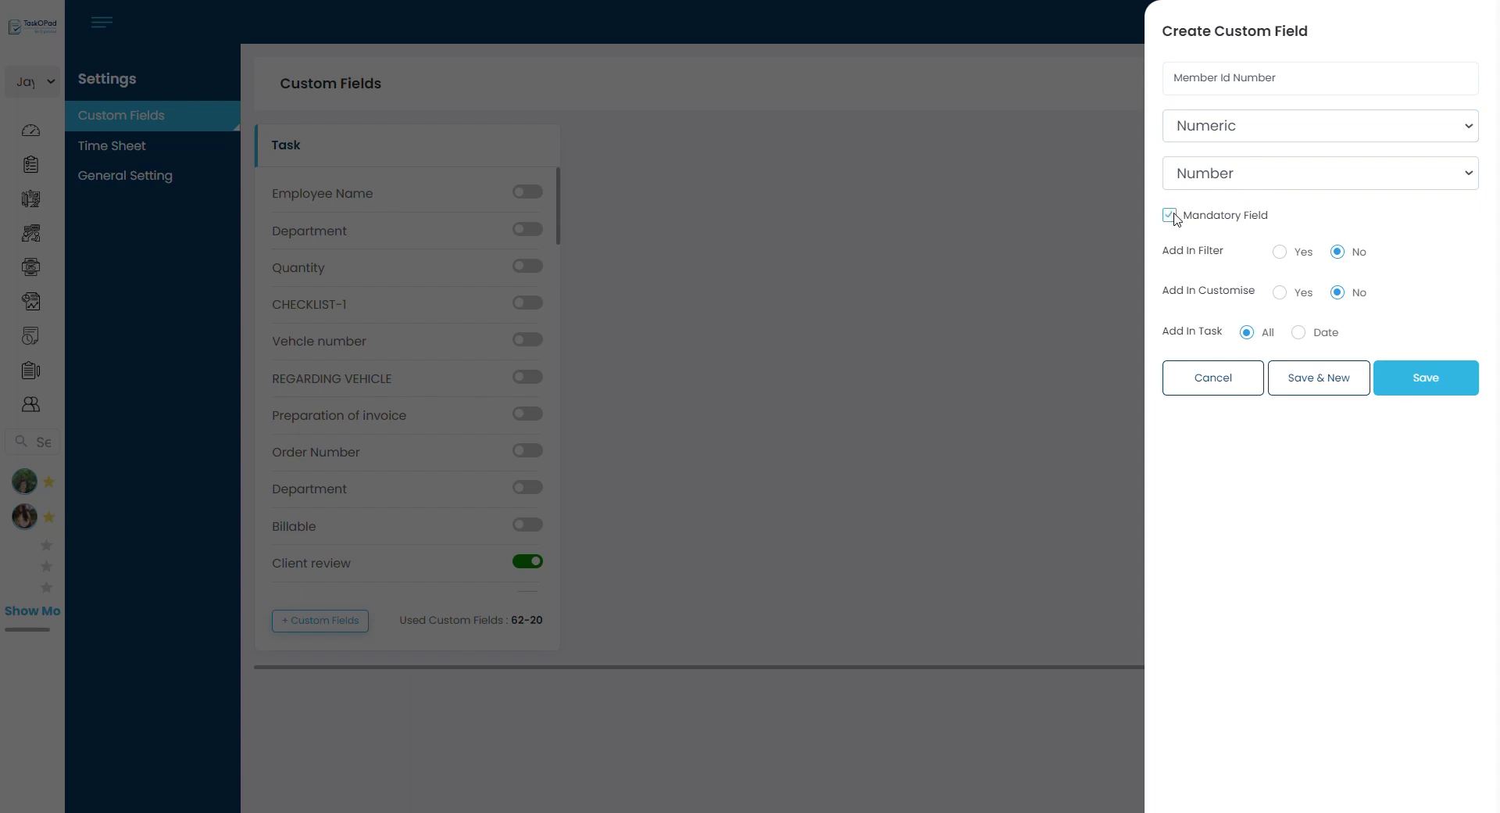
# - Set Filter and Customise to Yes, Add In Task Date 2022-03-16, and save the field
pyautogui.click(1282, 253)
pyautogui.click(1281, 294)
pyautogui.click(1308, 343)
pyautogui.click(1272, 386)
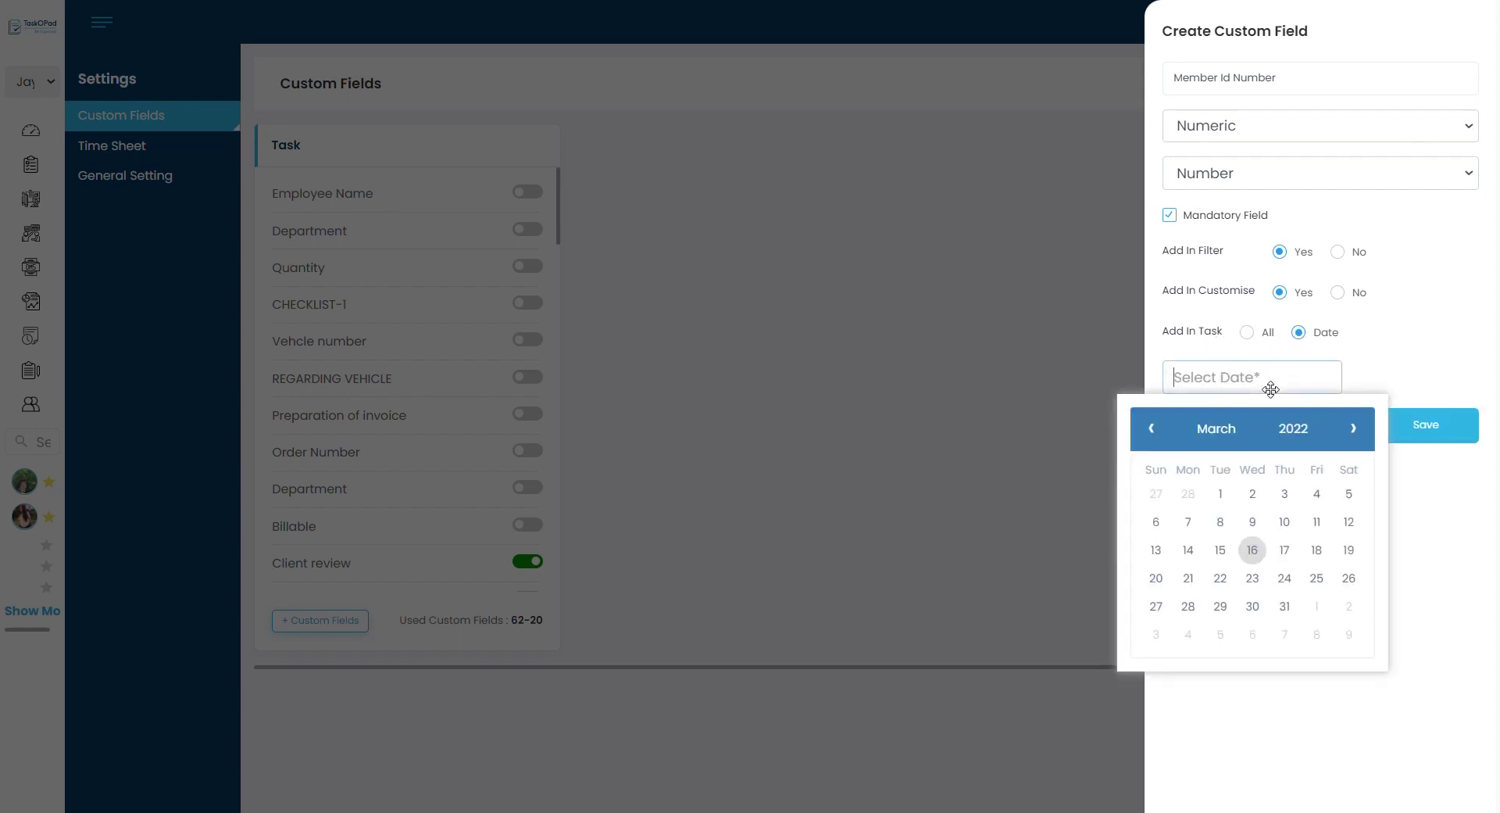
pyautogui.click(1252, 556)
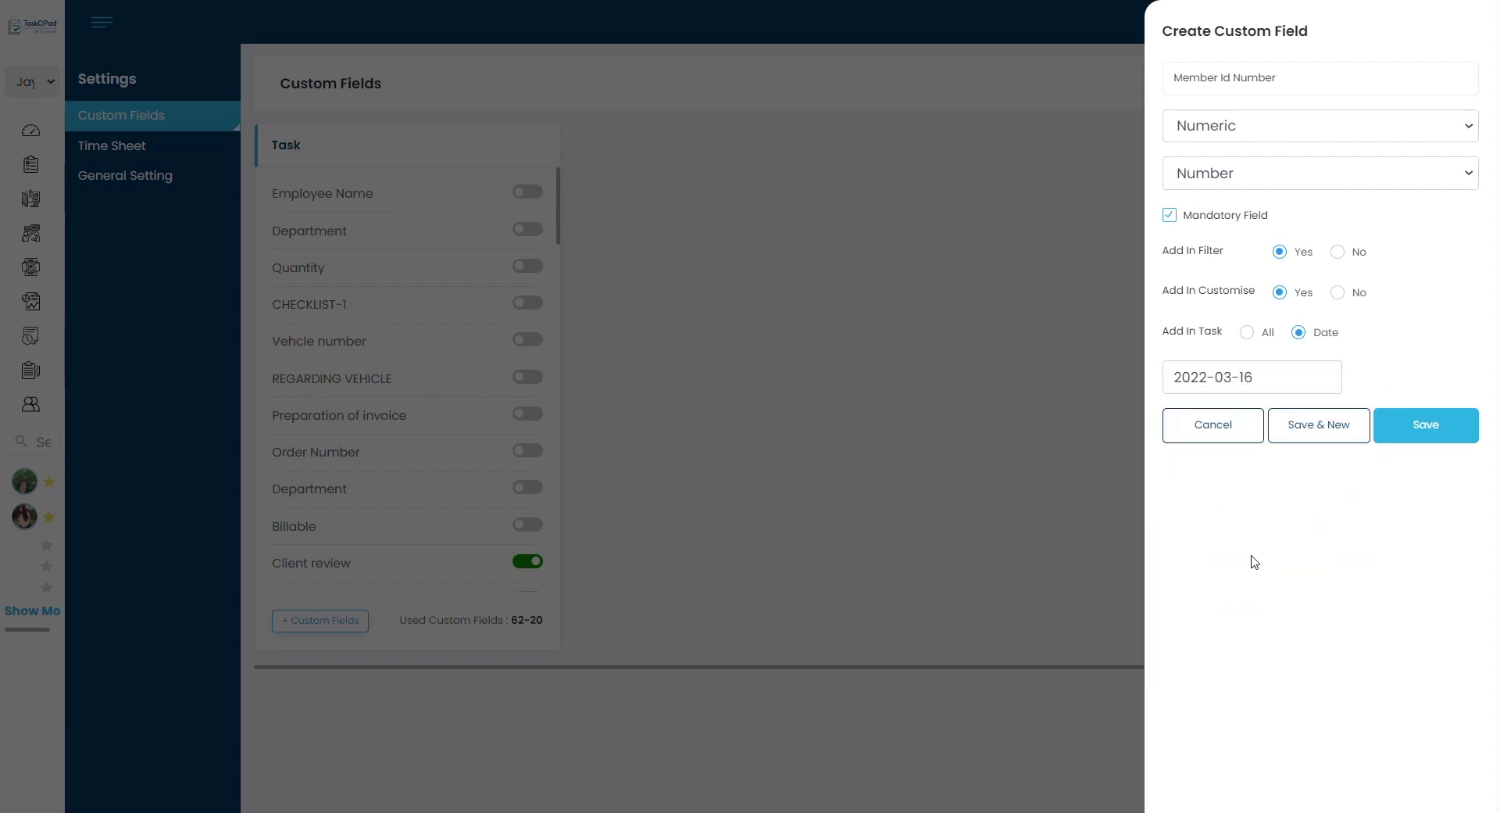
pyautogui.click(1460, 443)
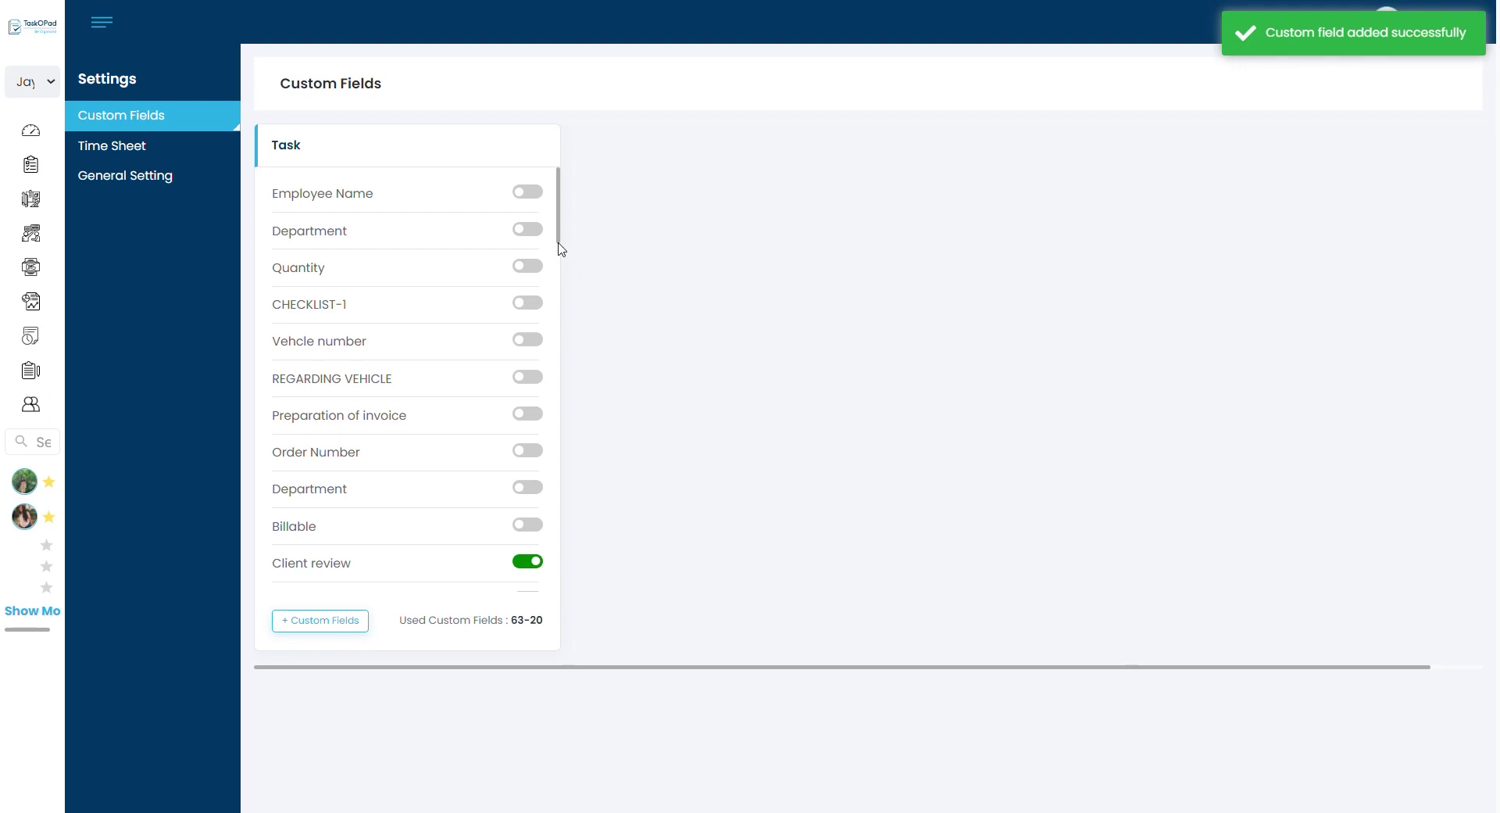
# - Check the custom-field list, then start a new task and begin entering its name
pyautogui.moveTo(559, 248); pyautogui.dragTo(594, 596)
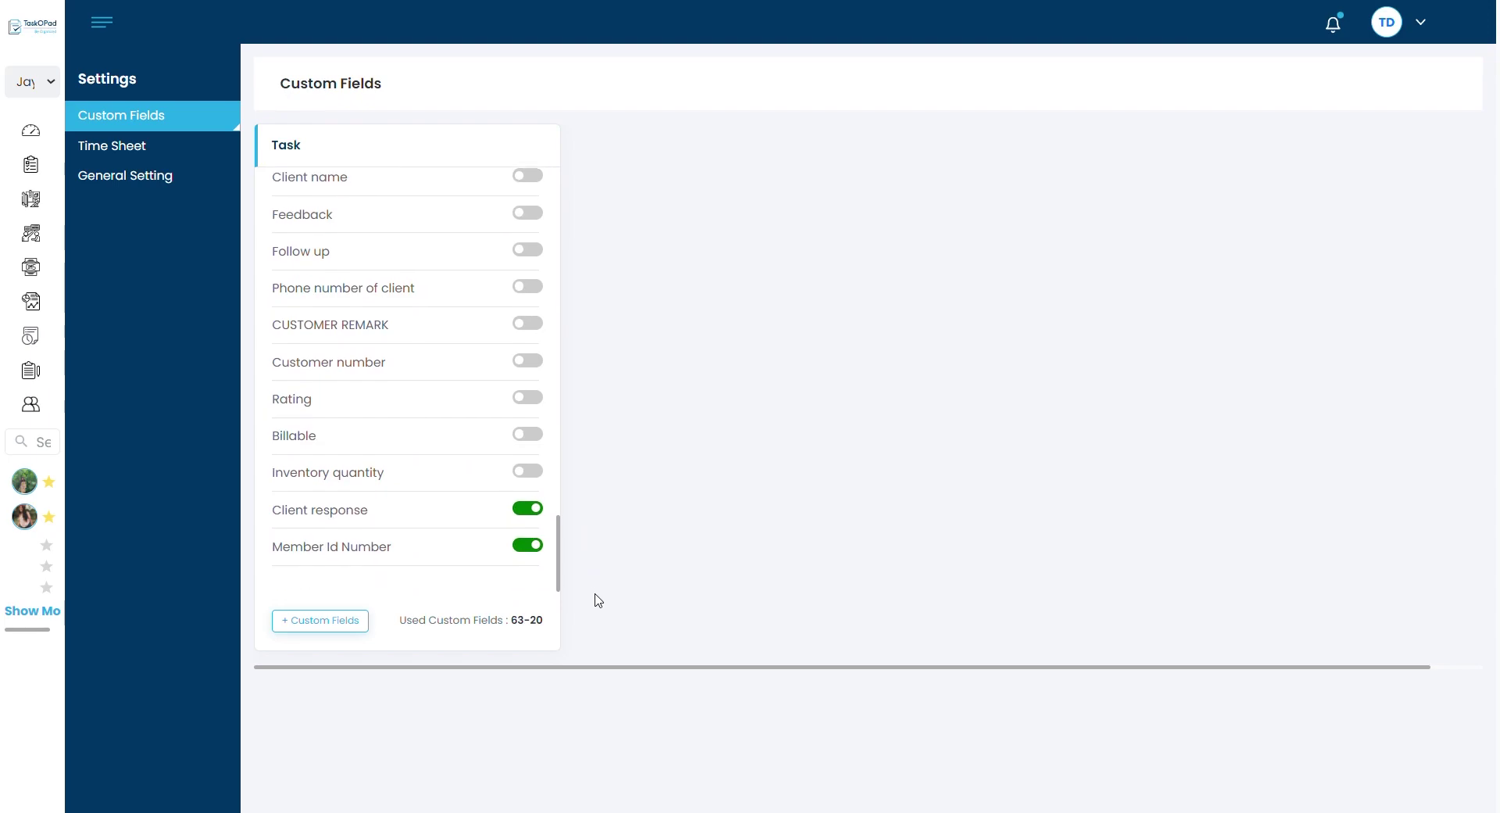
pyautogui.moveTo(31, 164)
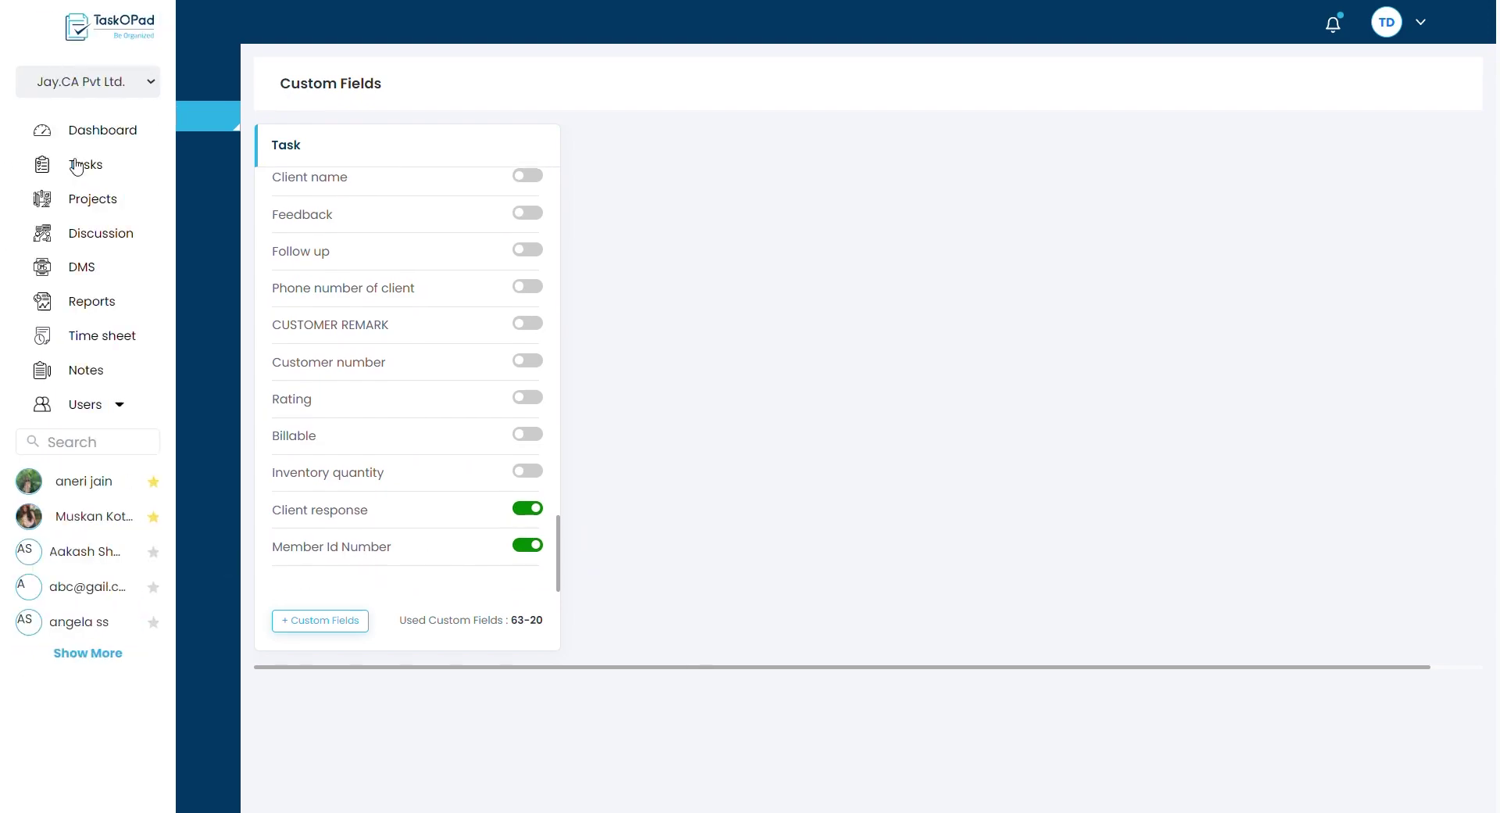
pyautogui.click(85, 174)
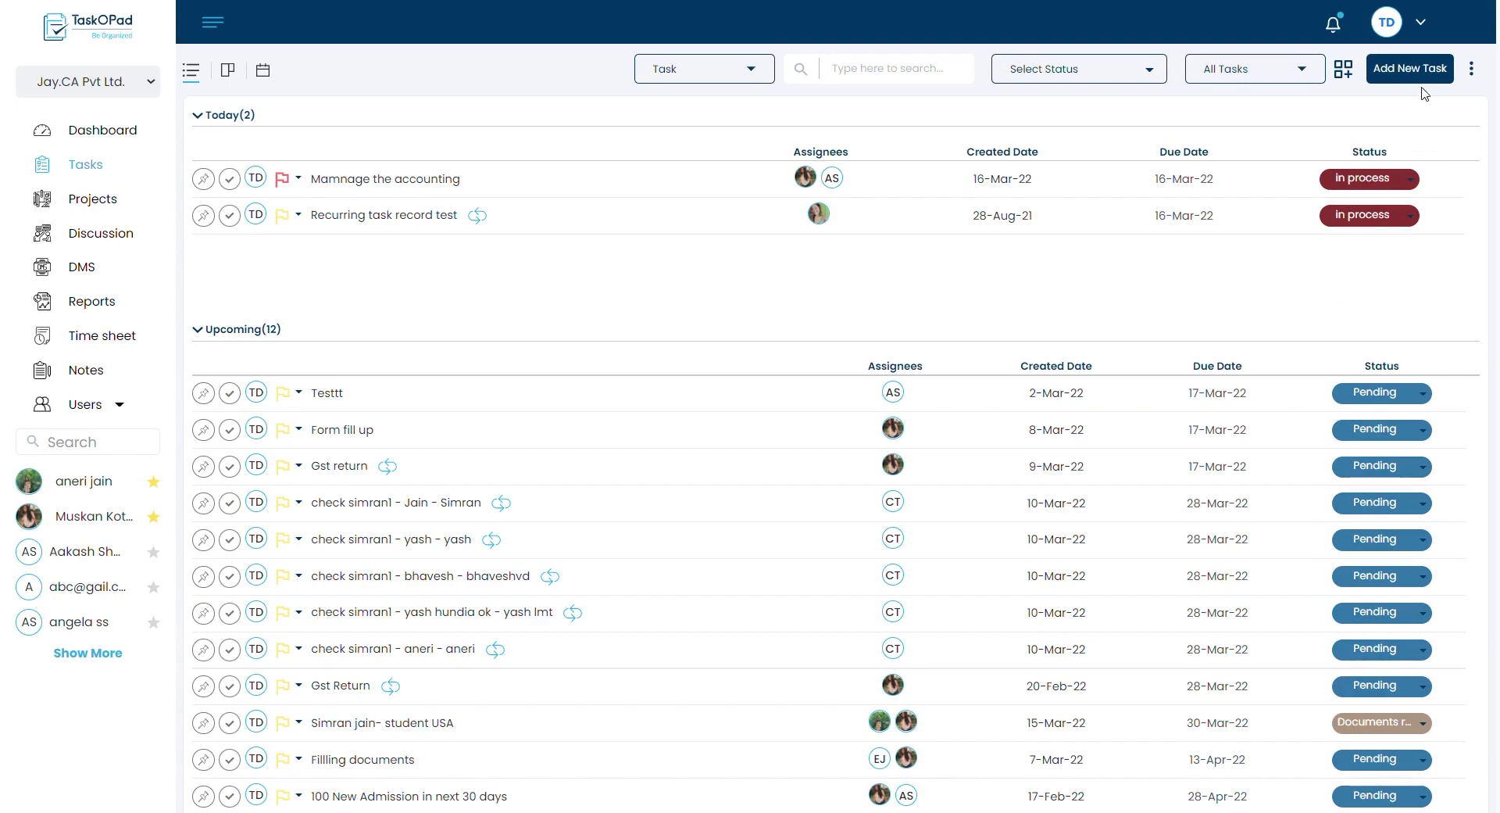
pyautogui.click(1434, 76)
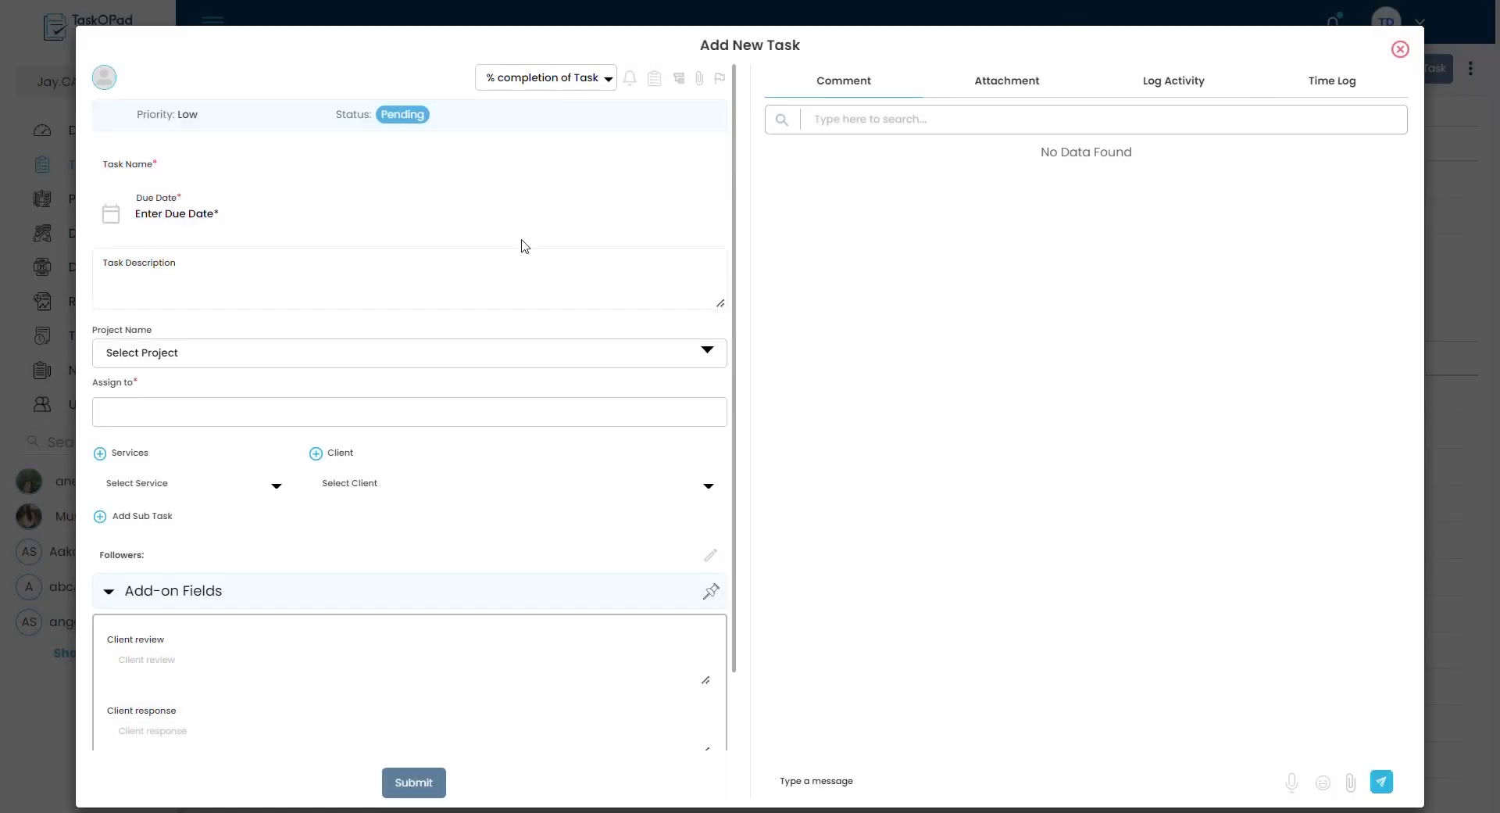
pyautogui.click(500, 177)
pyautogui.write('Membershi')
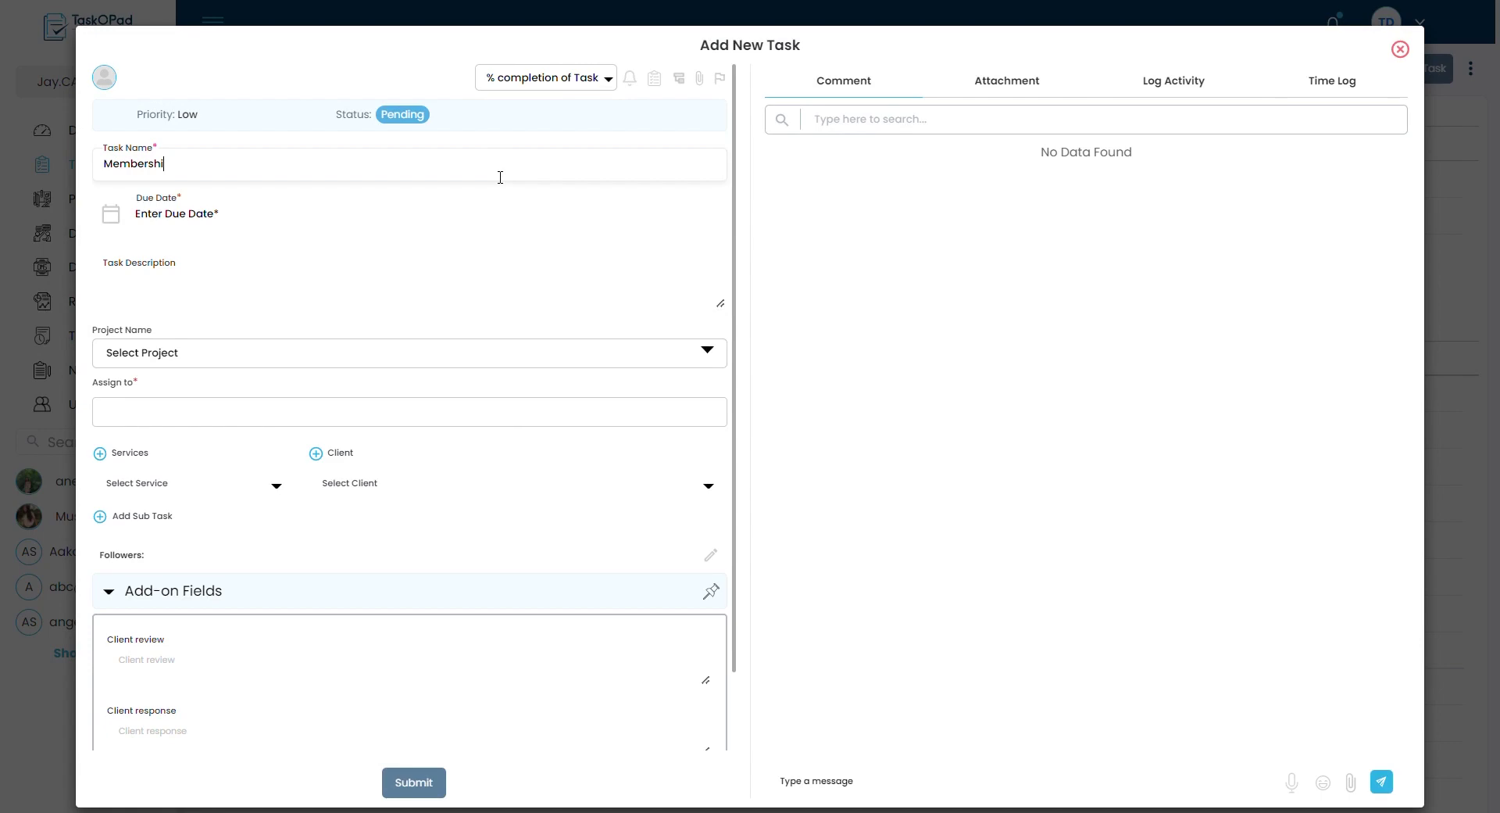
pyautogui.write('p')
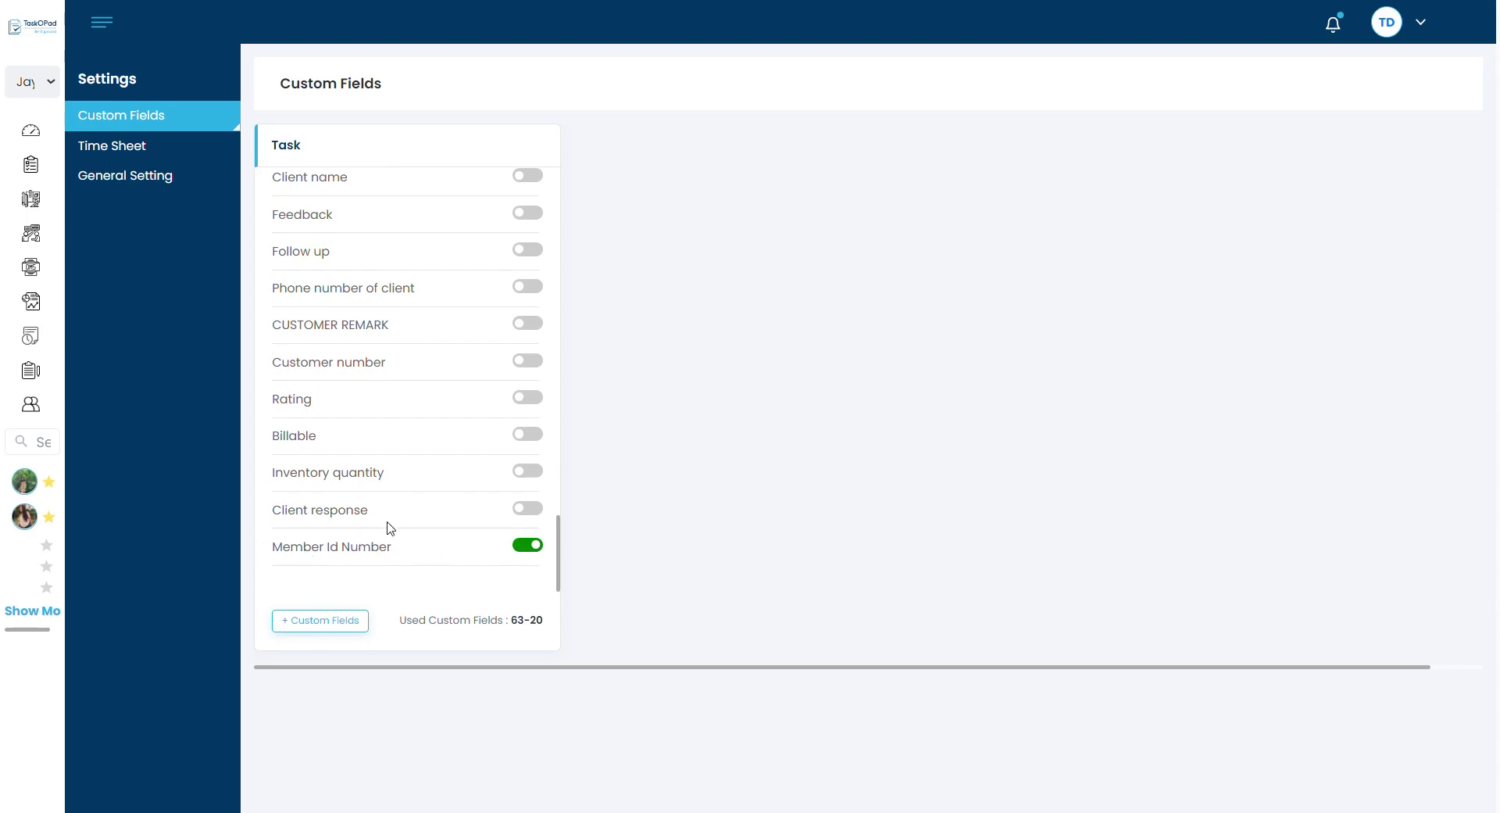
# - Create a new task named 'Membership list id' due 16/03/2022
pyautogui.moveTo(32, 166)
pyautogui.click(69, 166)
pyautogui.click(1410, 68)
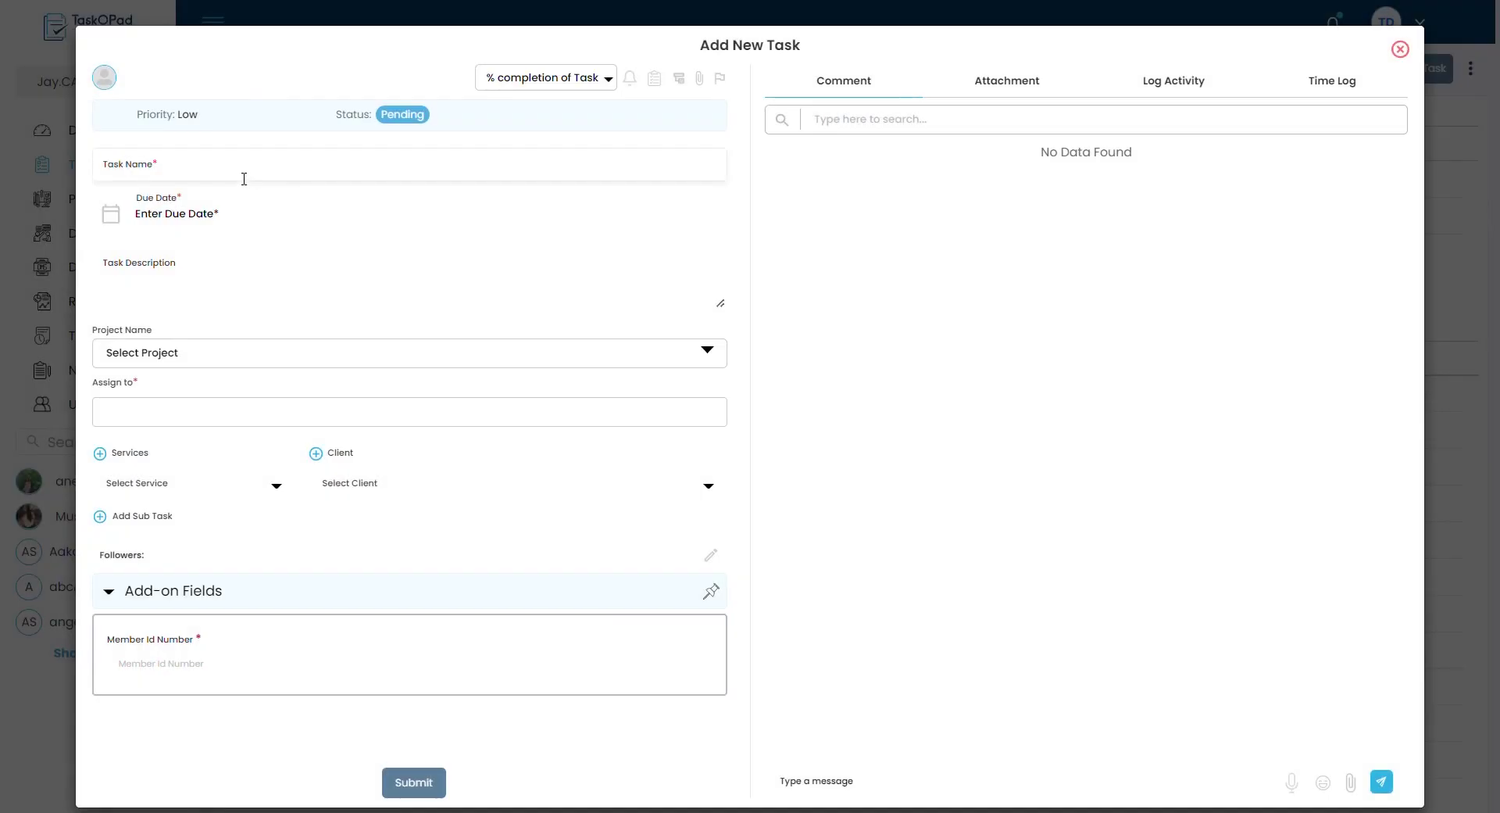
pyautogui.click(247, 179)
pyautogui.write('Membership list id')
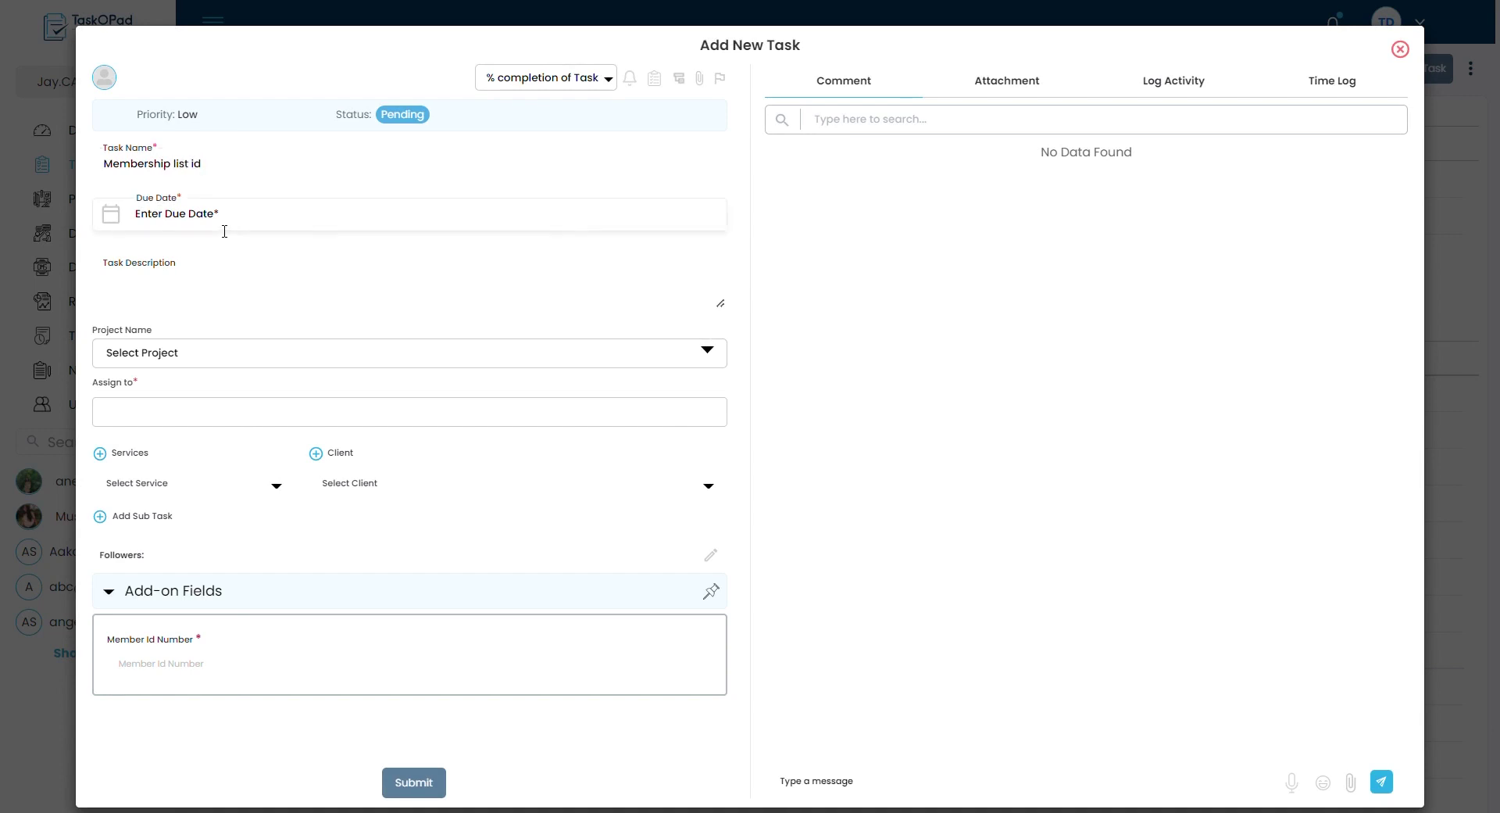
pyautogui.click(224, 226)
pyautogui.click(288, 327)
pyautogui.click(664, 219)
# - Assign the task to the matching user, enter Member Id Number 2014, and submit
pyautogui.click(286, 412)
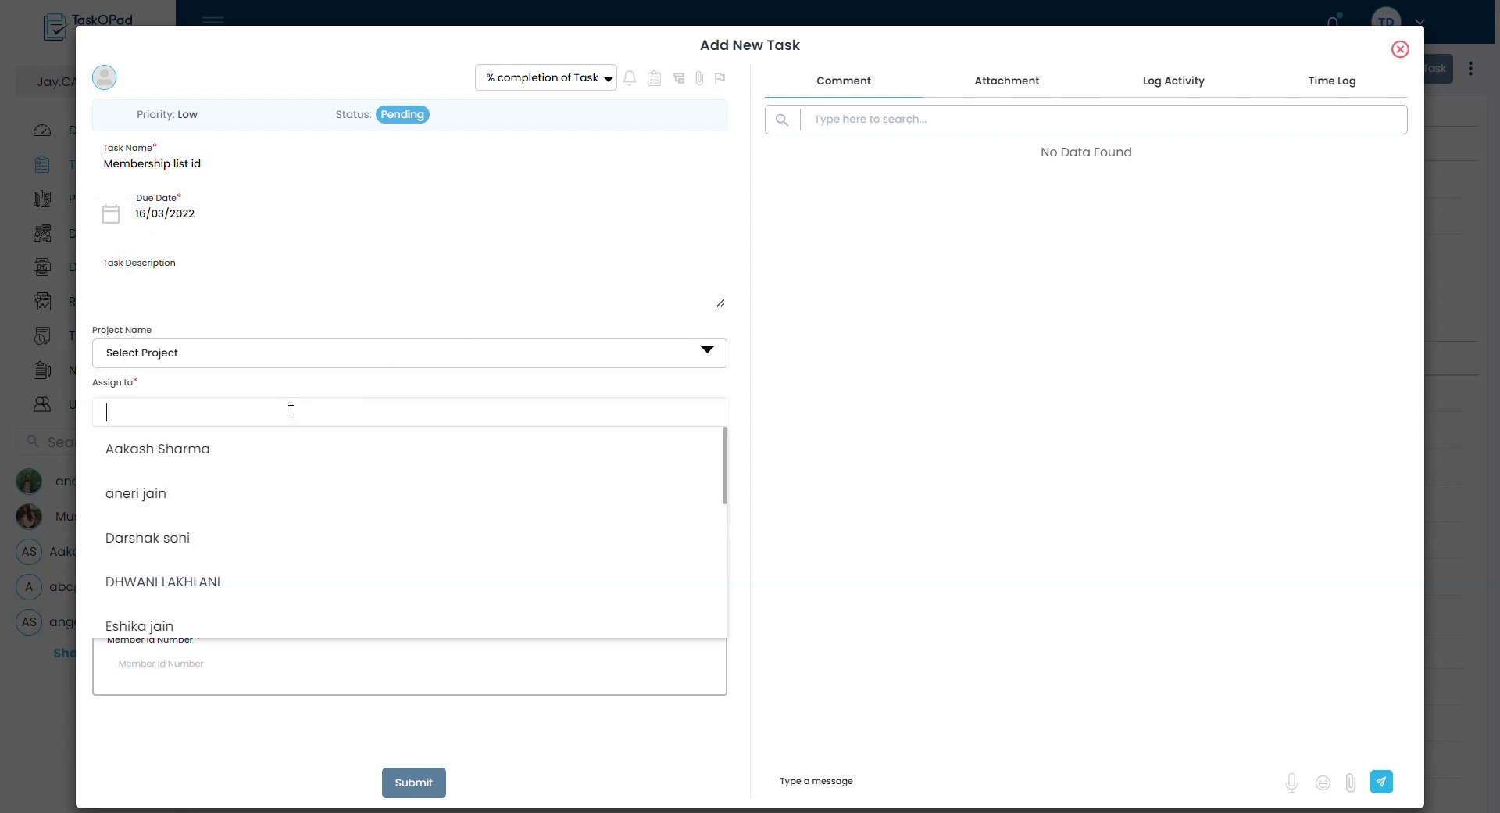
pyautogui.write('musk')
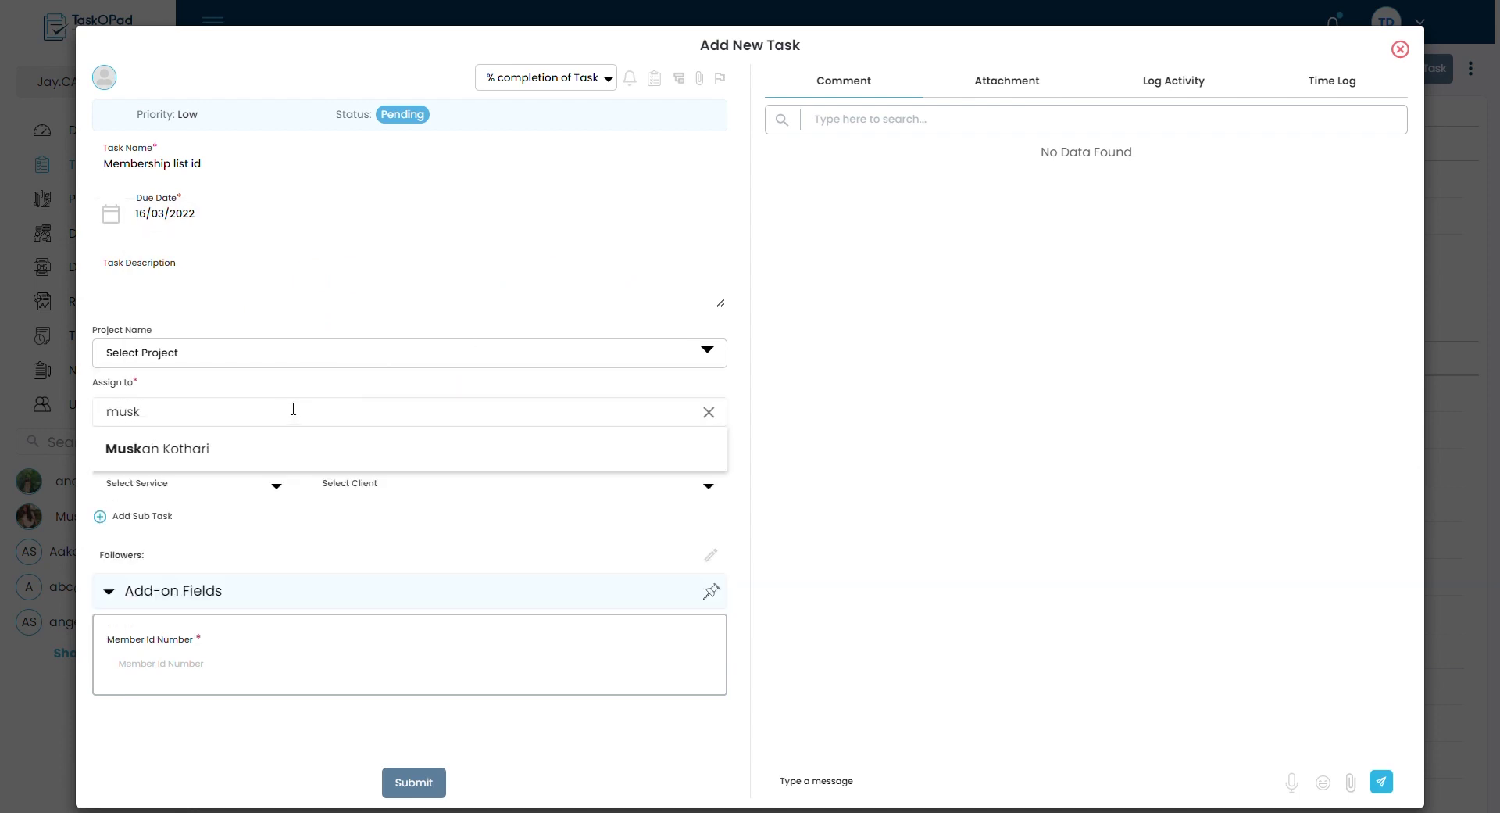
pyautogui.click(222, 447)
pyautogui.click(164, 686)
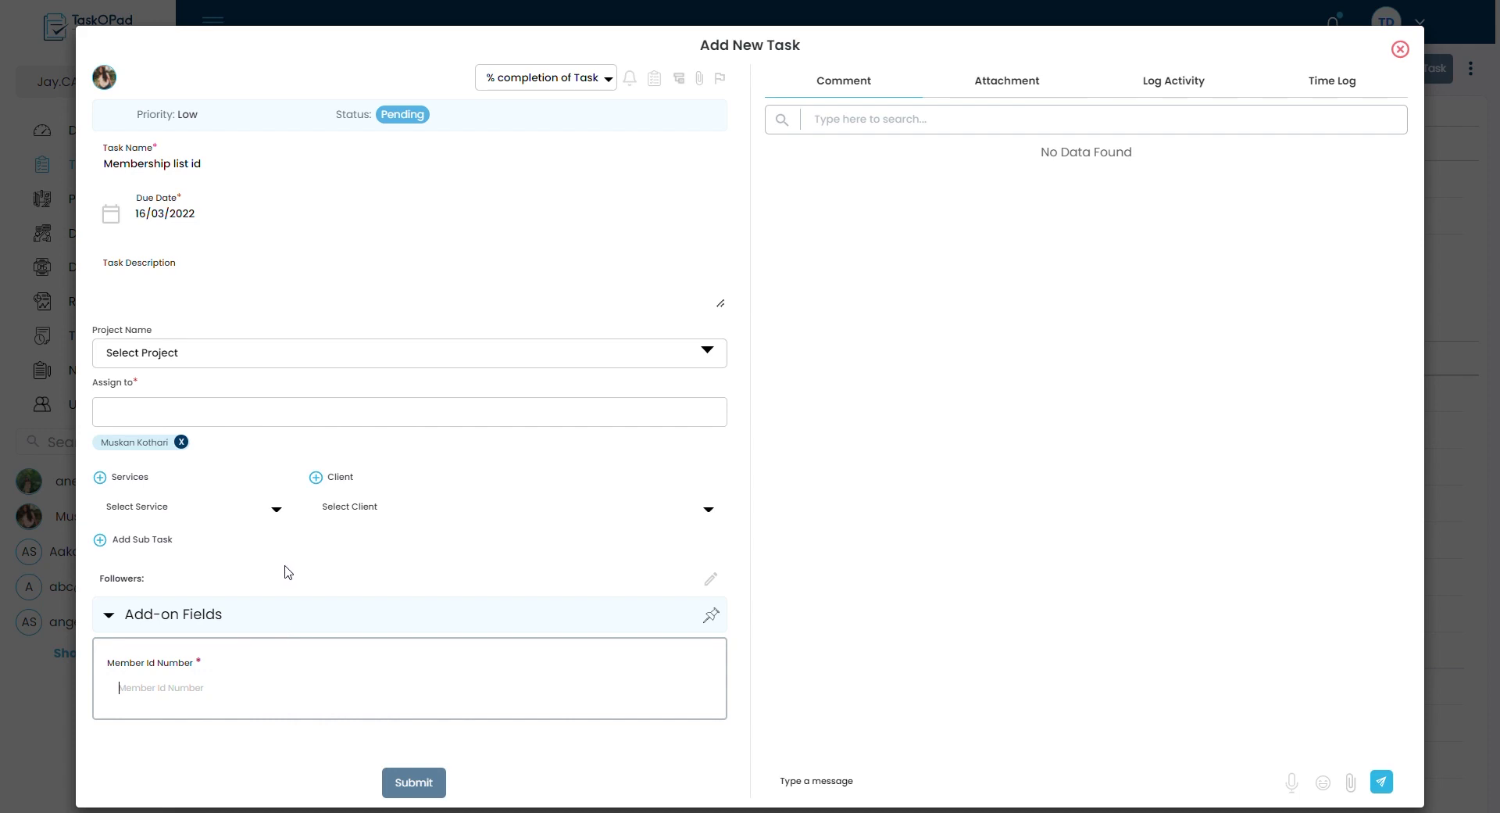
pyautogui.write('2014')
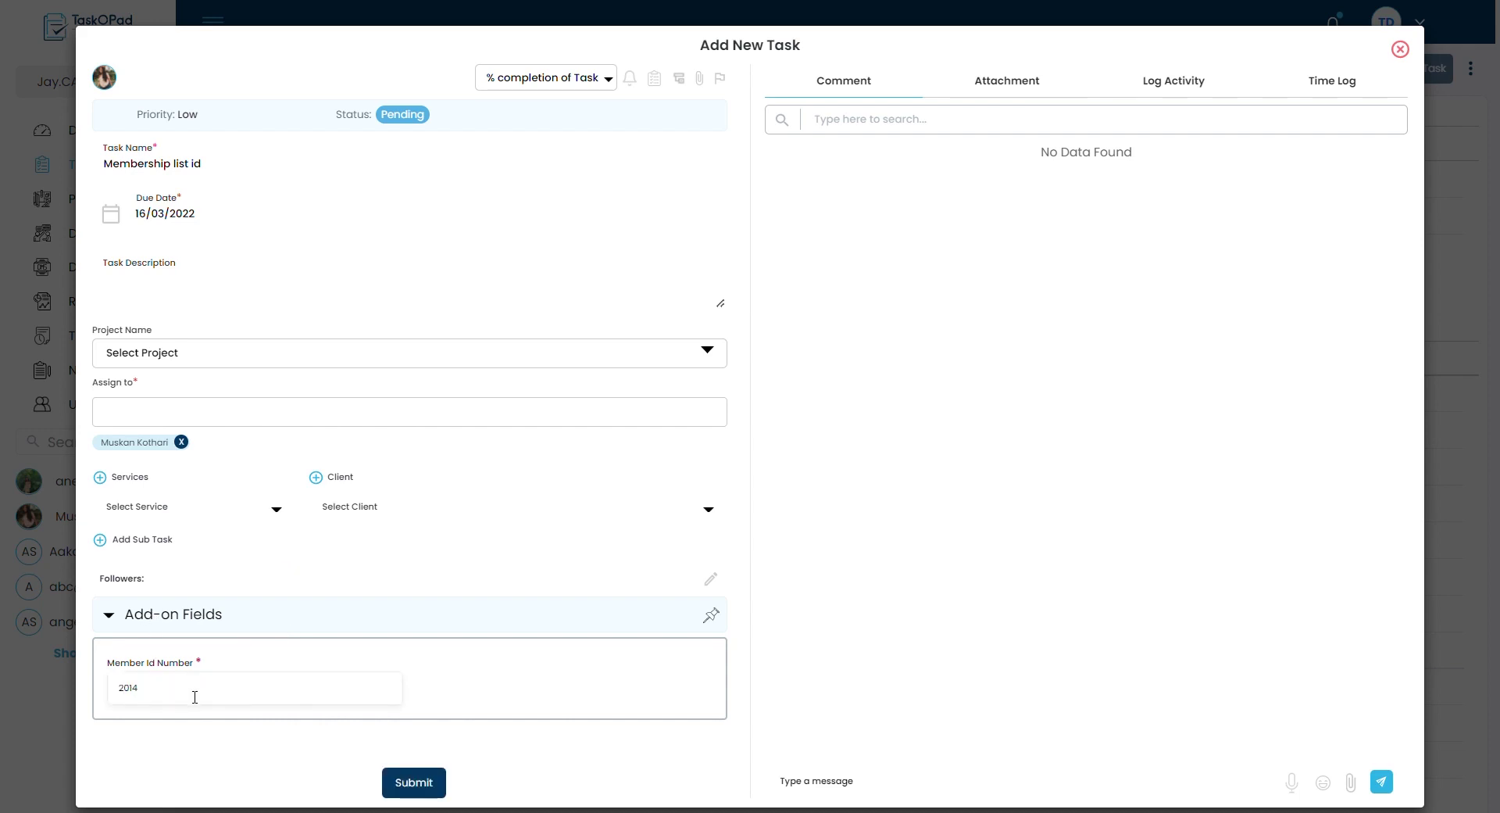
pyautogui.click(412, 784)
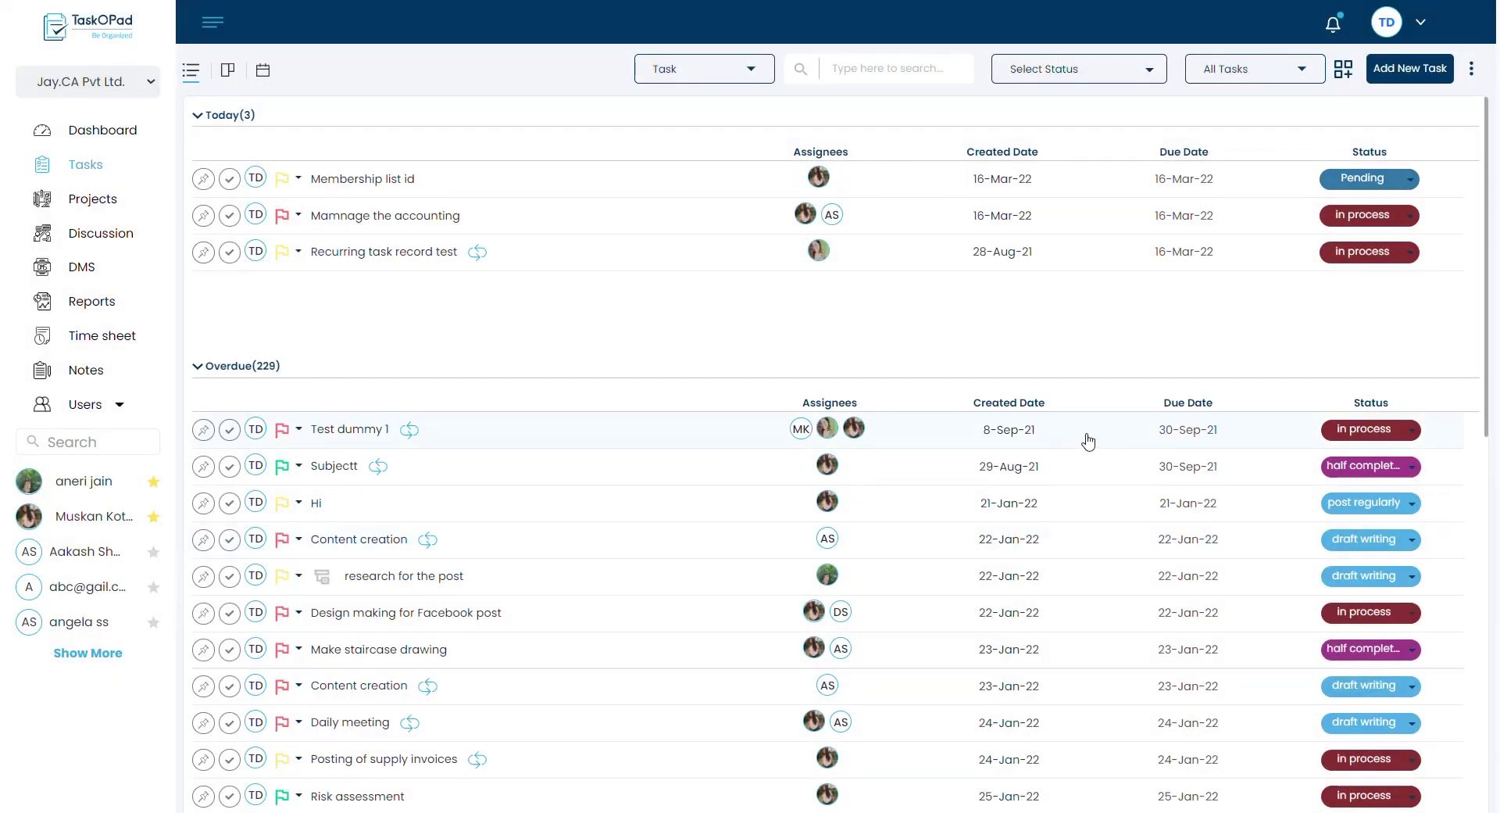
pyautogui.click(714, 69)
pyautogui.scroll(-3, 727, 188)
pyautogui.scroll(-2, 723, 195)
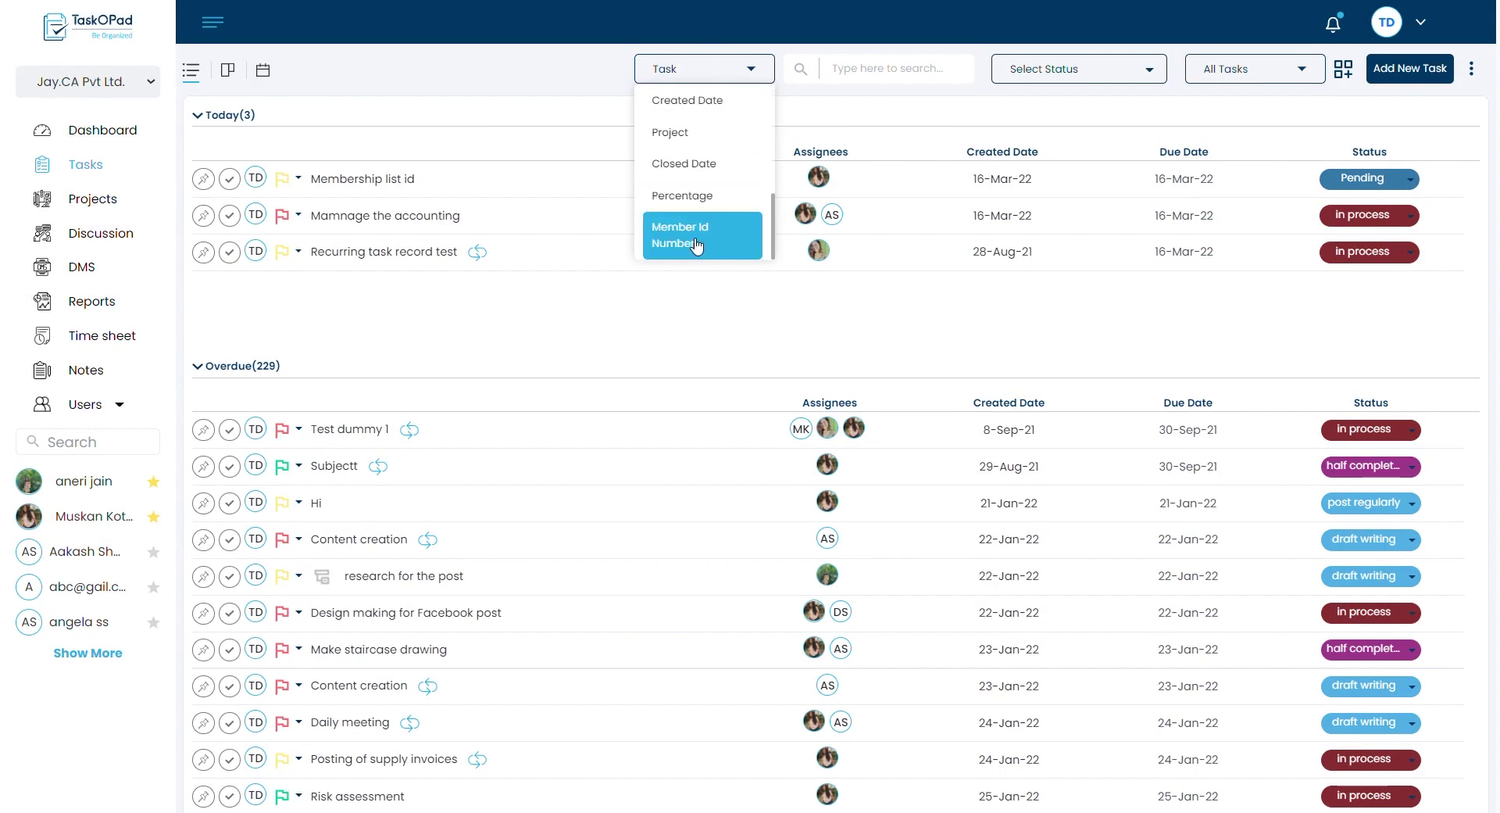
pyautogui.click(697, 246)
pyautogui.click(883, 72)
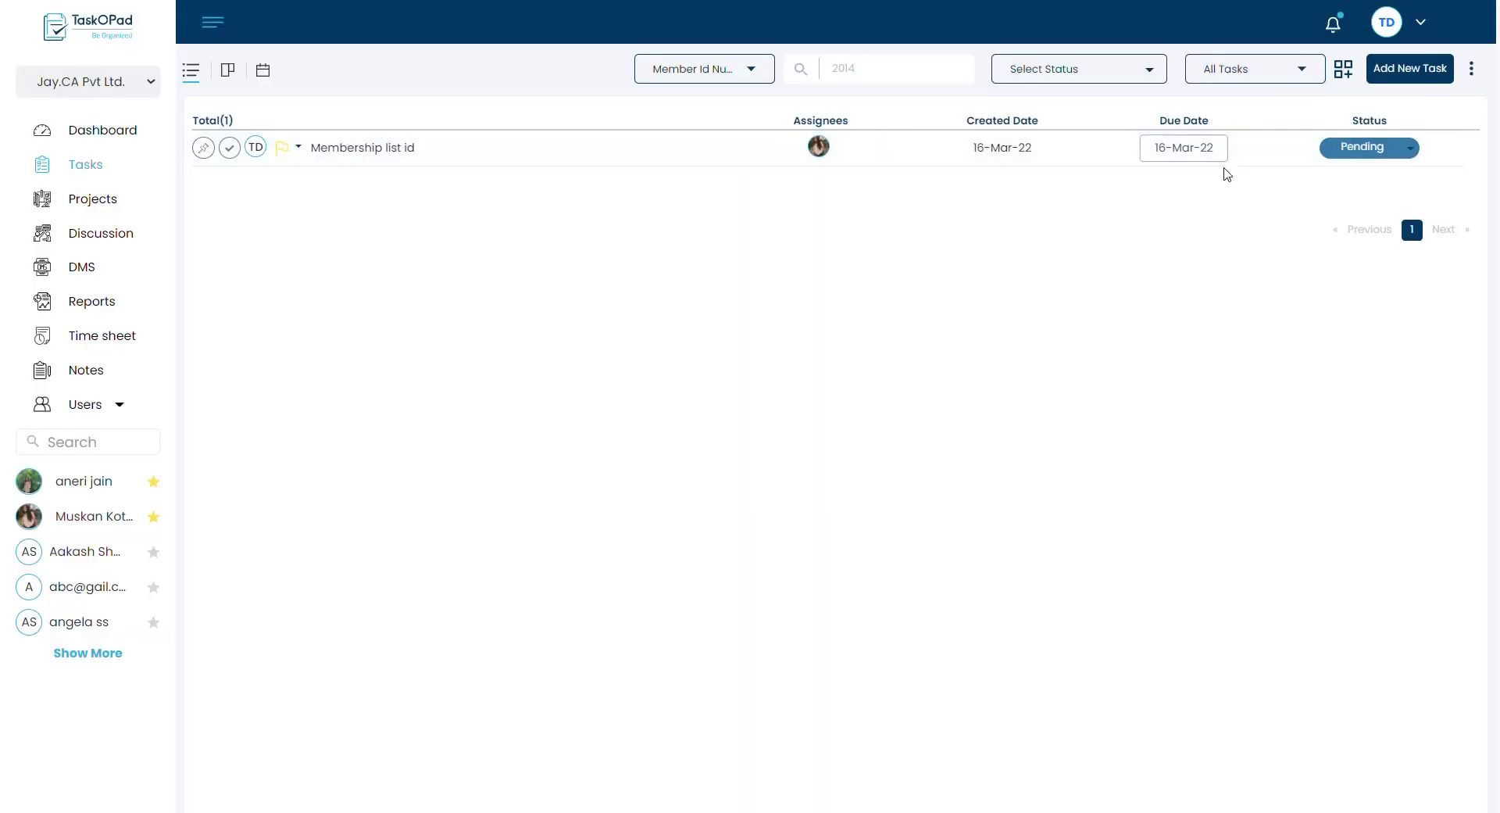
pyautogui.click(135, 181)
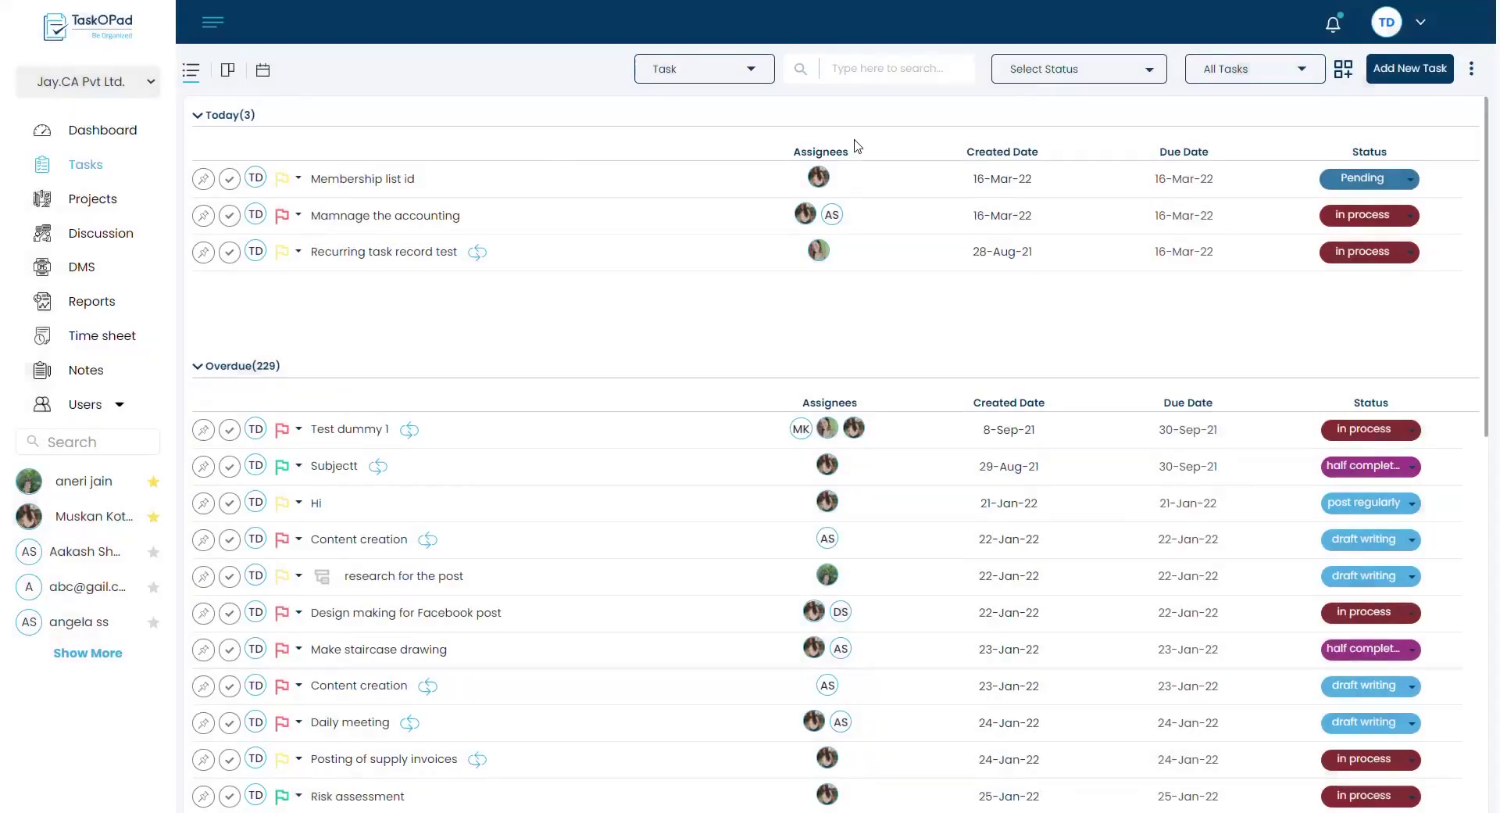
# - Turn on the Member Id Number column in the task list's column customisation
pyautogui.click(1343, 69)
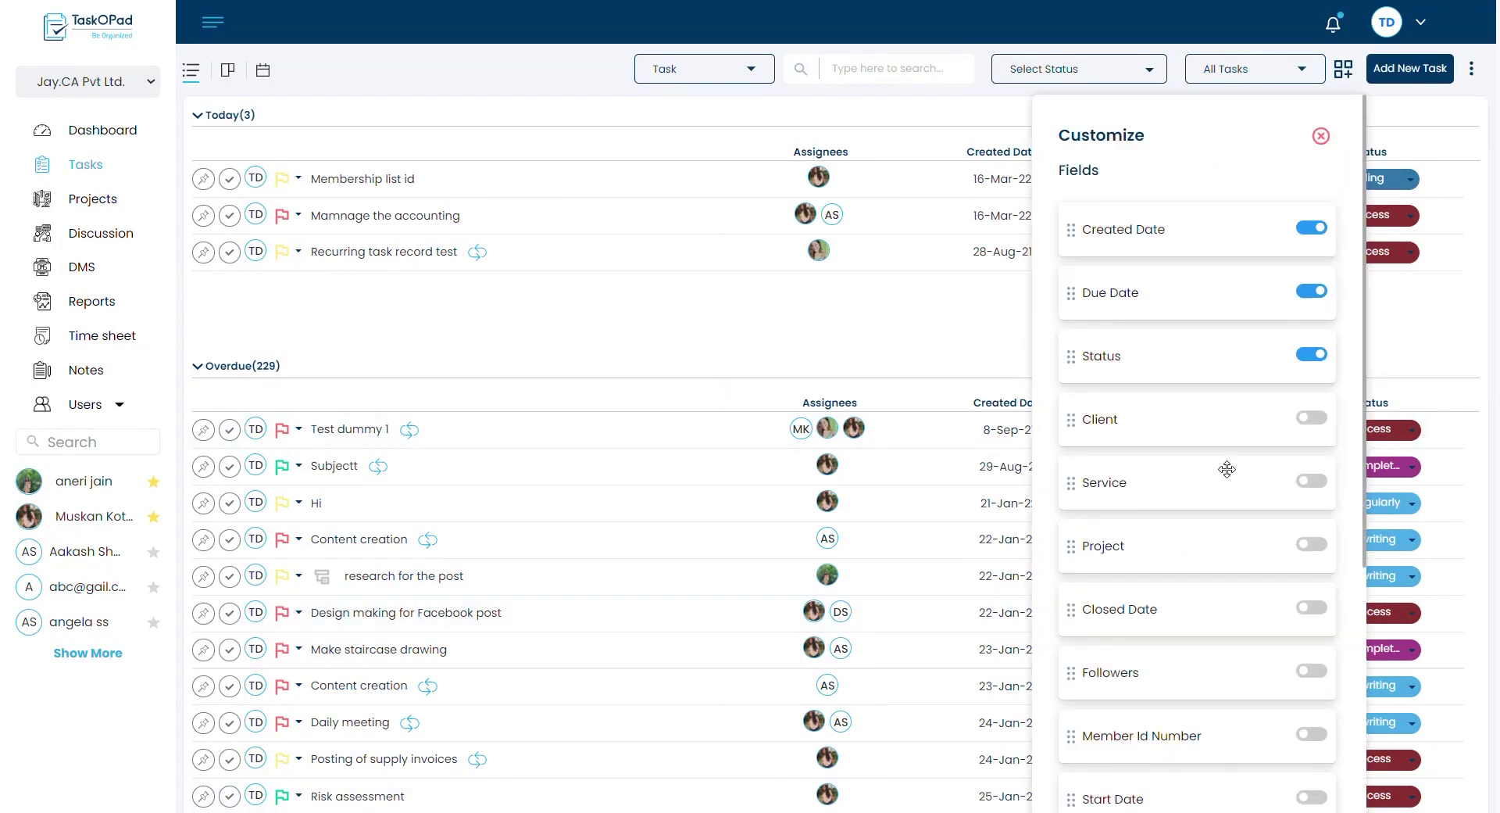
pyautogui.scroll(-3, 1226, 469)
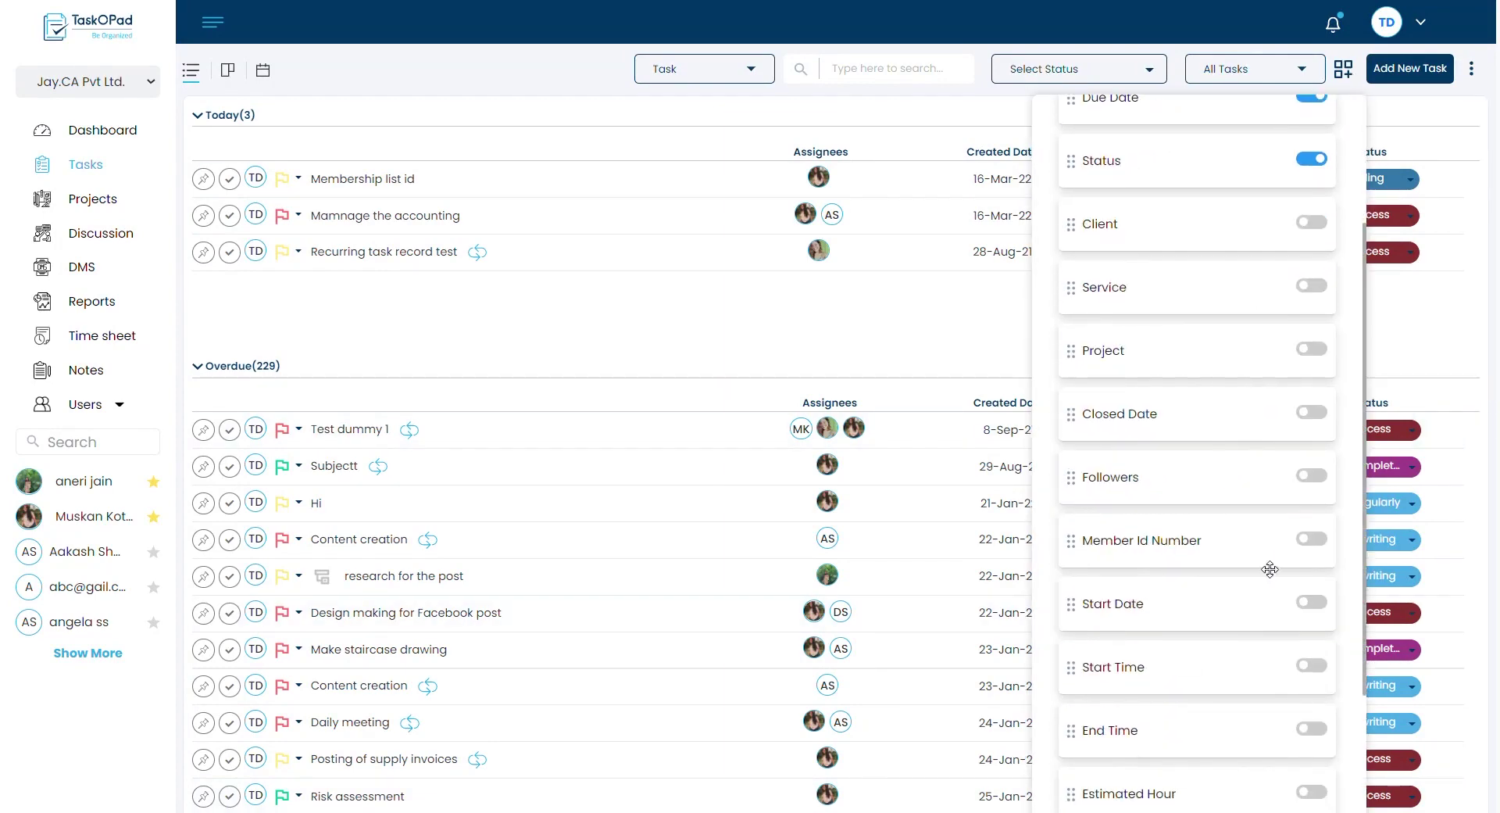
pyautogui.click(1313, 539)
pyautogui.scroll(-3, 1273, 473)
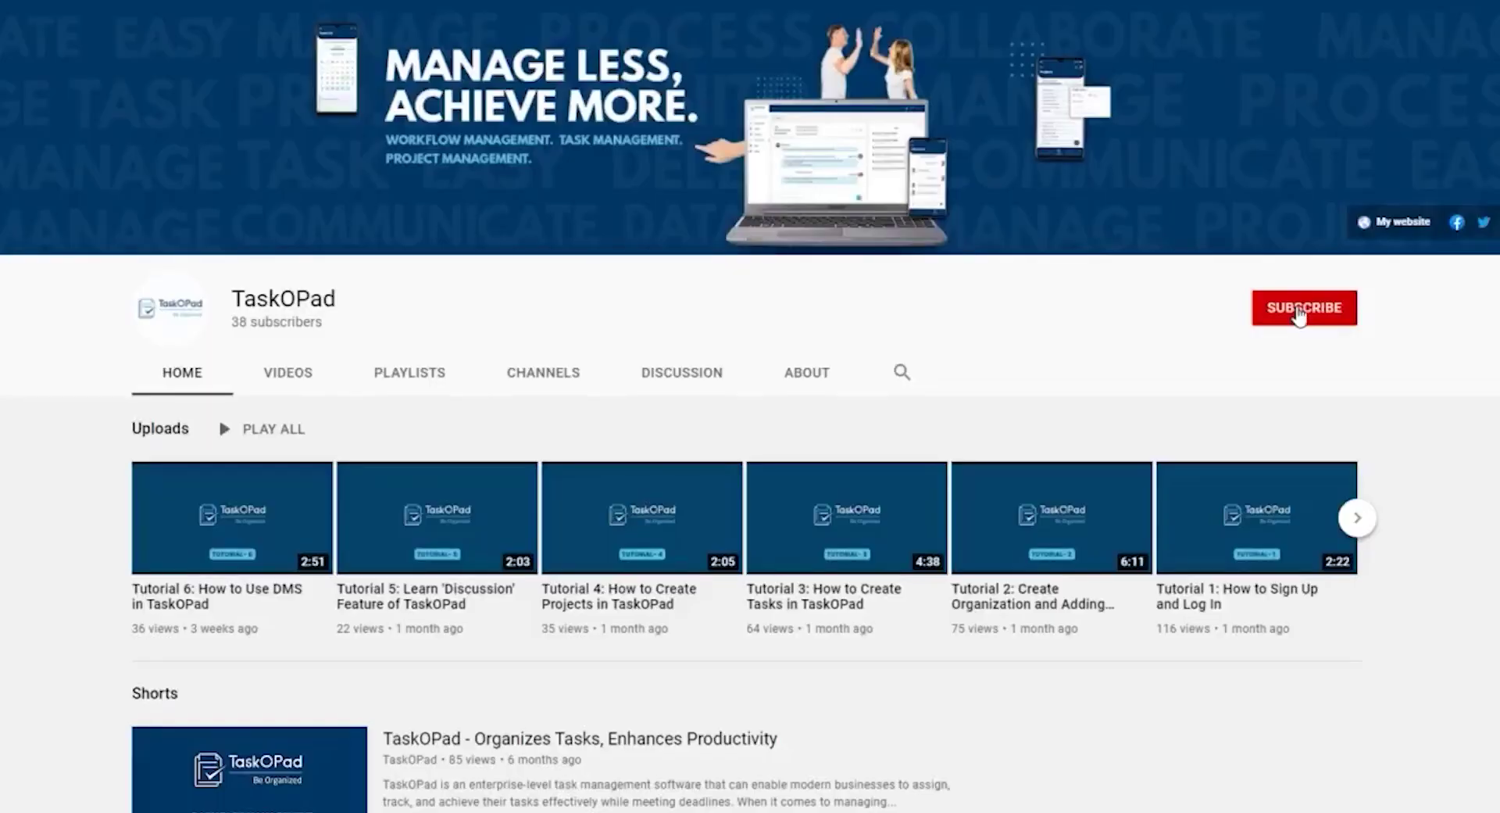
# - Subscribe to the TaskOPad channel with notifications set to All
pyautogui.click(1260, 308)
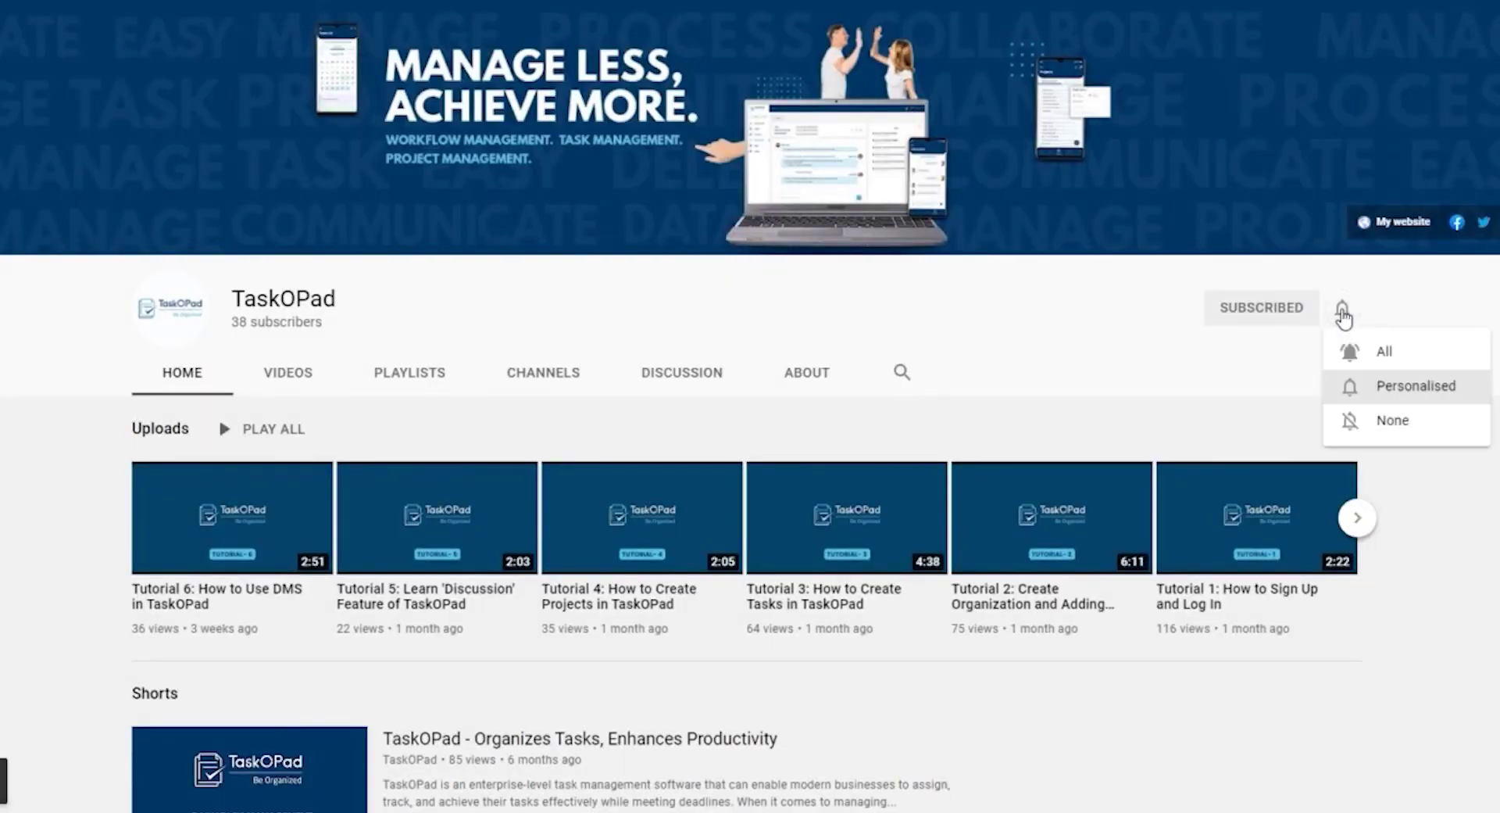
pyautogui.click(1398, 360)
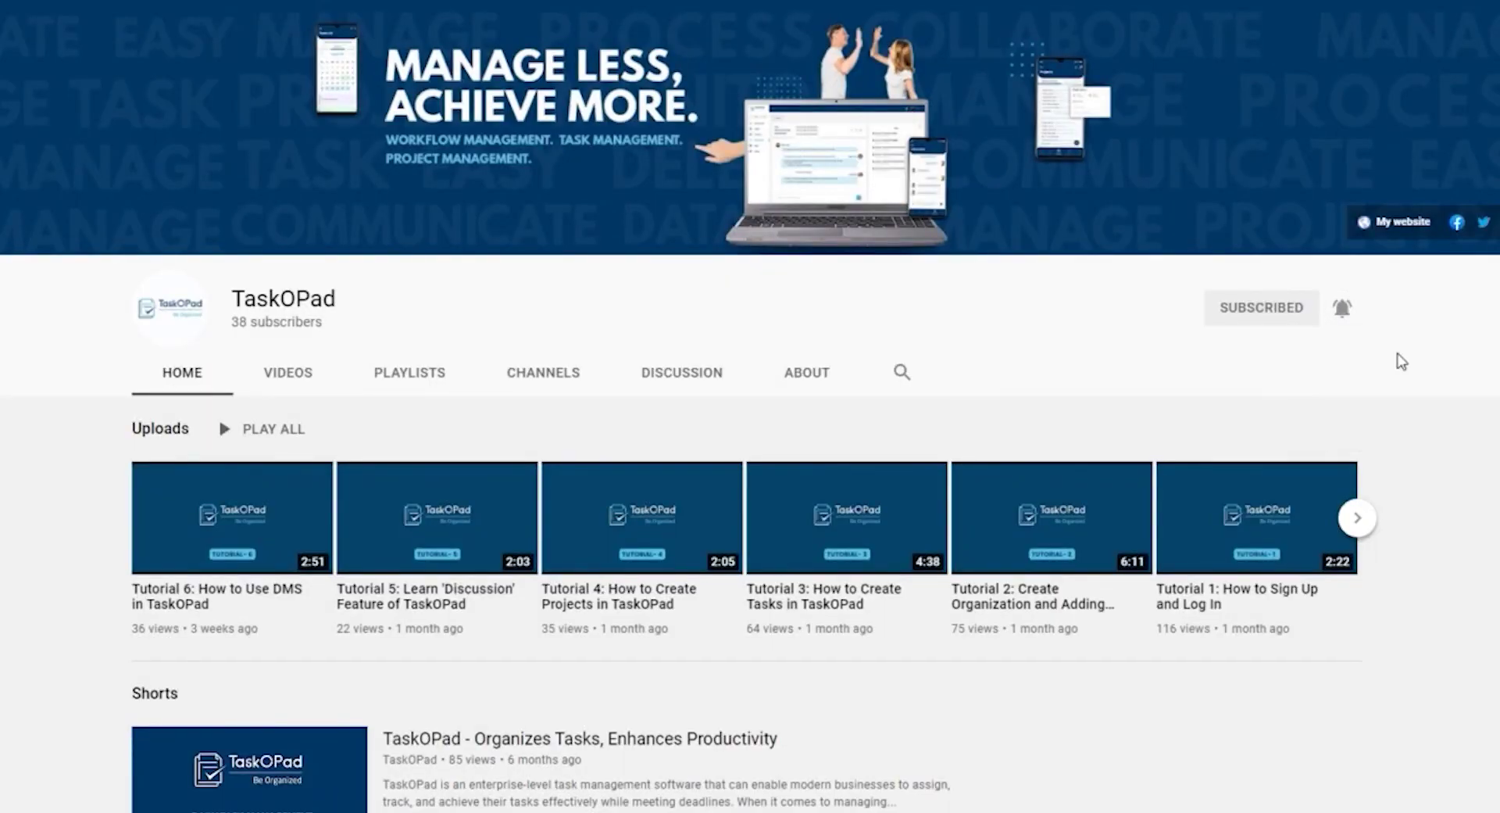